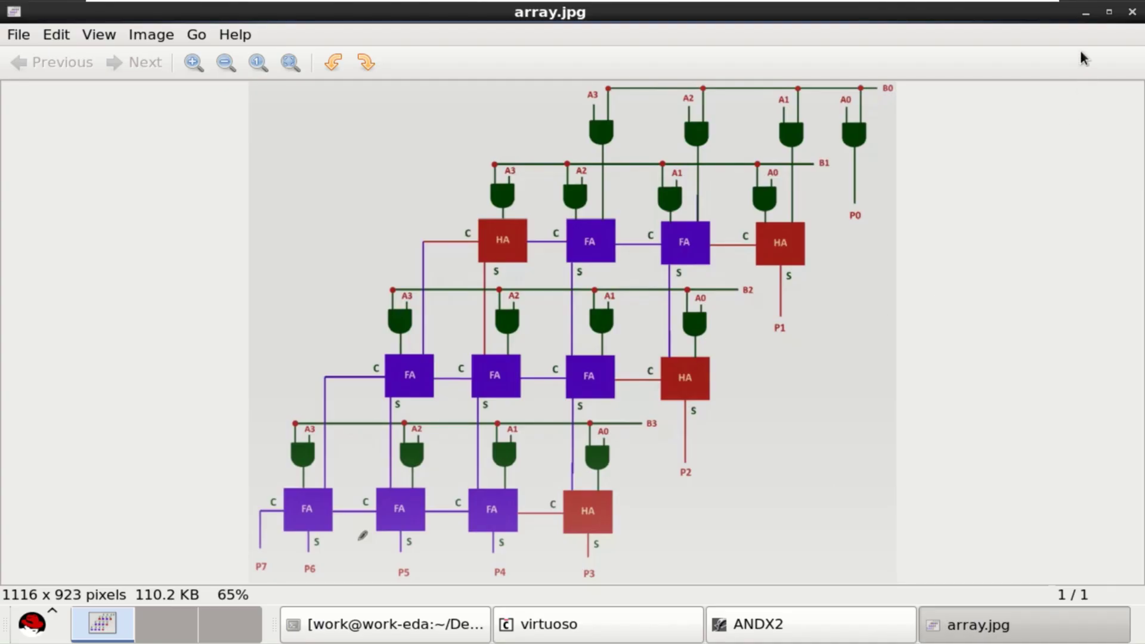
- Minimize the array.jpg diagram, restore it briefly to compare, then hide it to reveal the ANDX2 symbol
left_click(1086, 14)
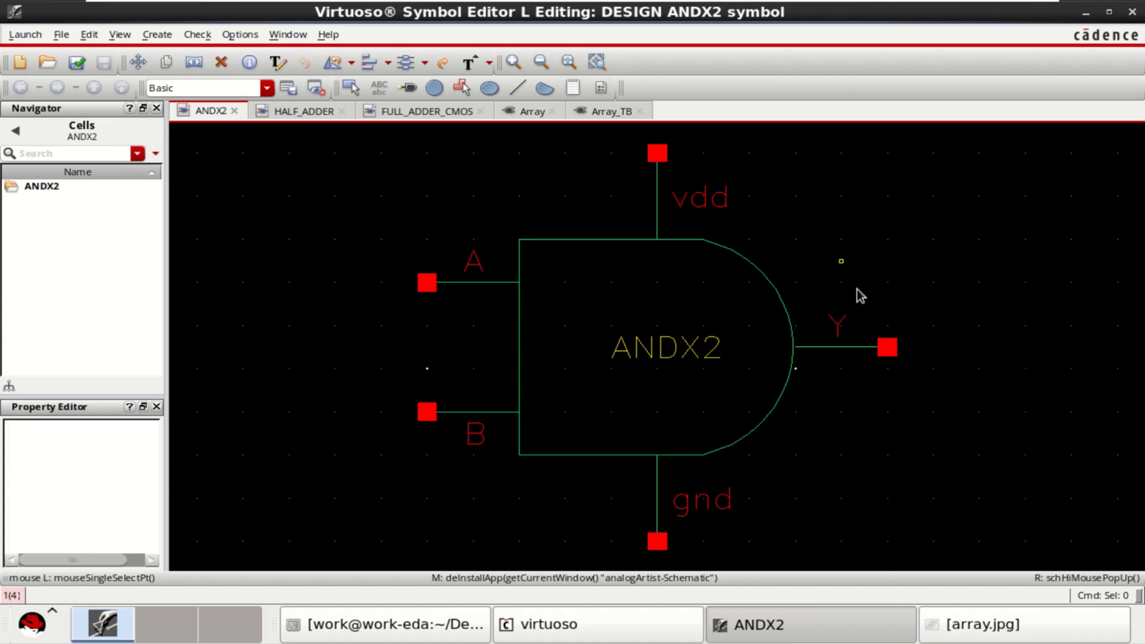
left_click(991, 625)
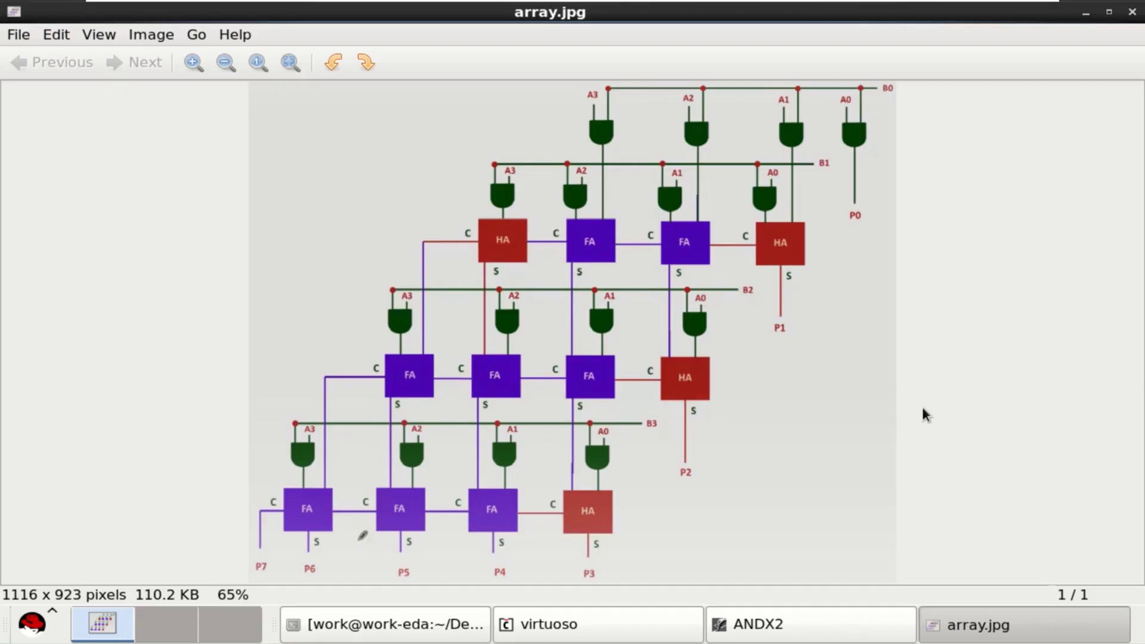
left_click(1088, 13)
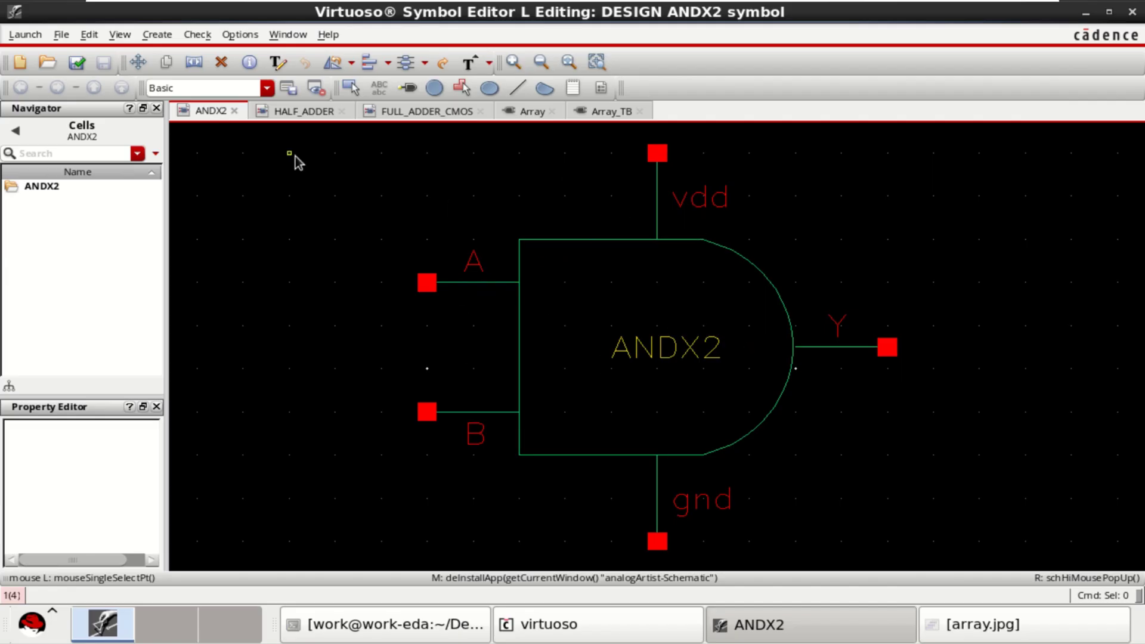
- Flip through the HALF_ADDER, FULL_ADDER_CMOS and ANDX2 symbol tabs, ending on FULL_ADDER_CMOS
left_click(311, 113)
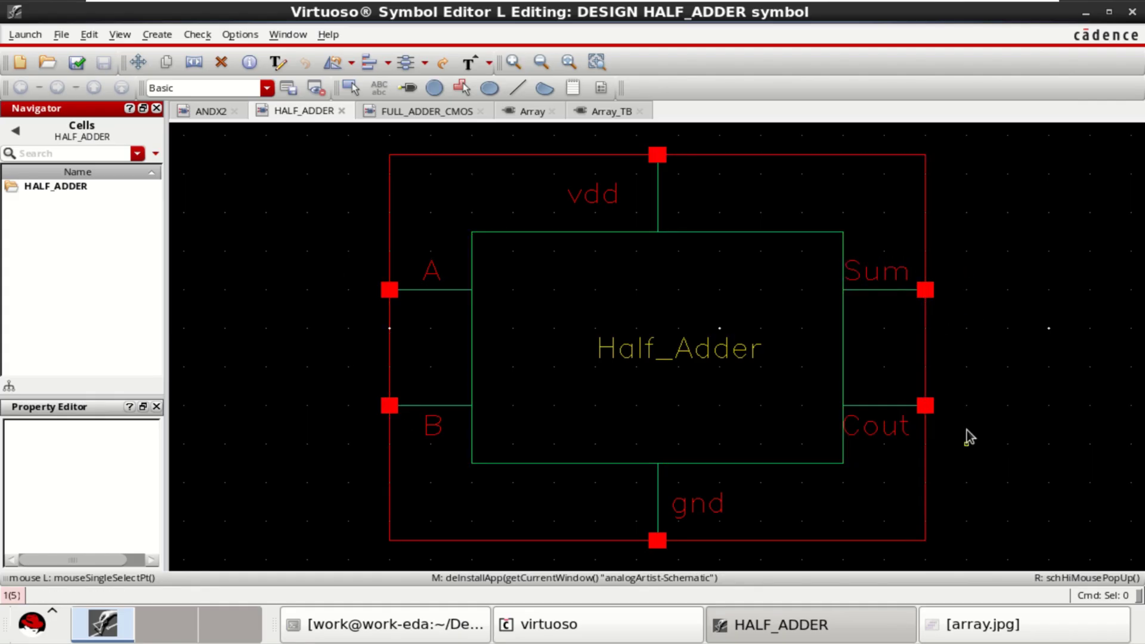
left_click(435, 112)
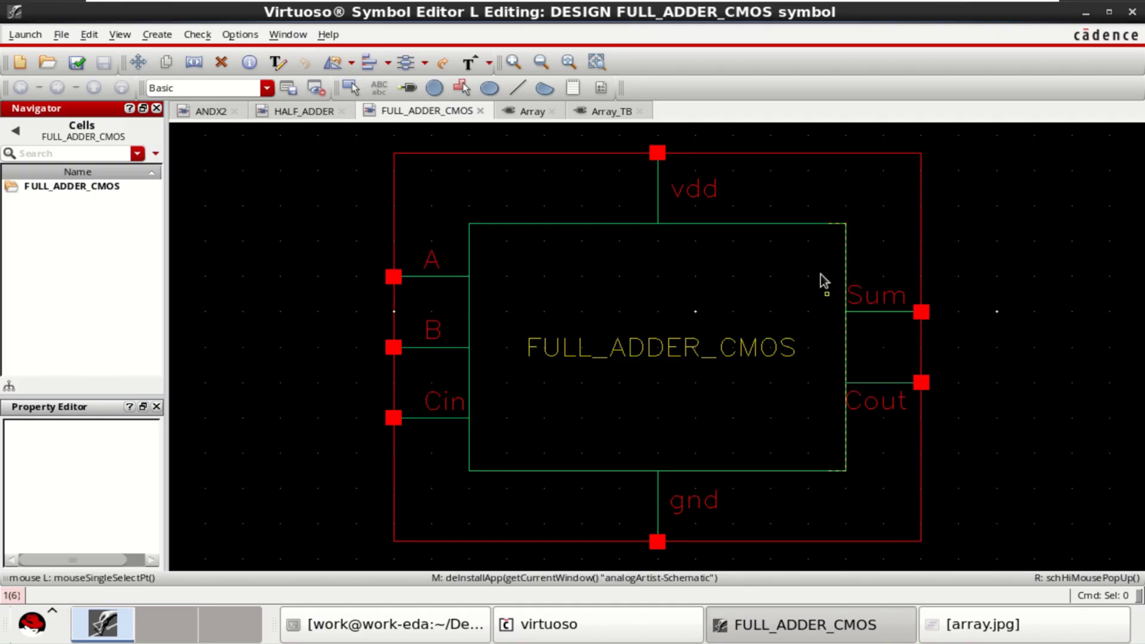
left_click(211, 111)
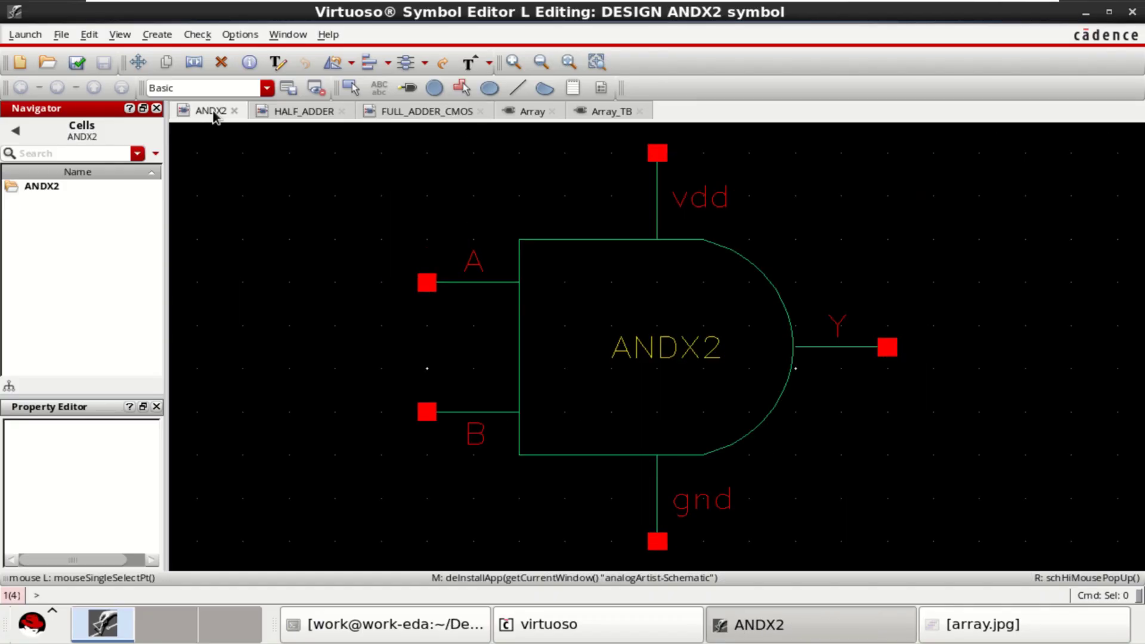
left_click(294, 117)
left_click(423, 115)
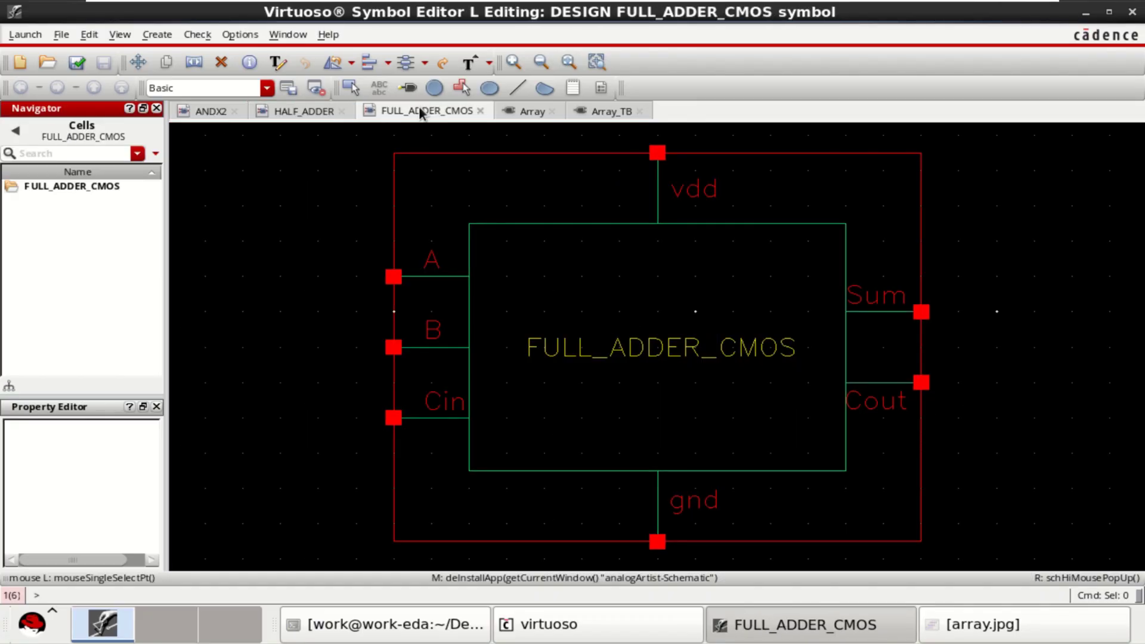
- Open the Array schematic and compare it against the array.jpg reference diagram
left_click(532, 113)
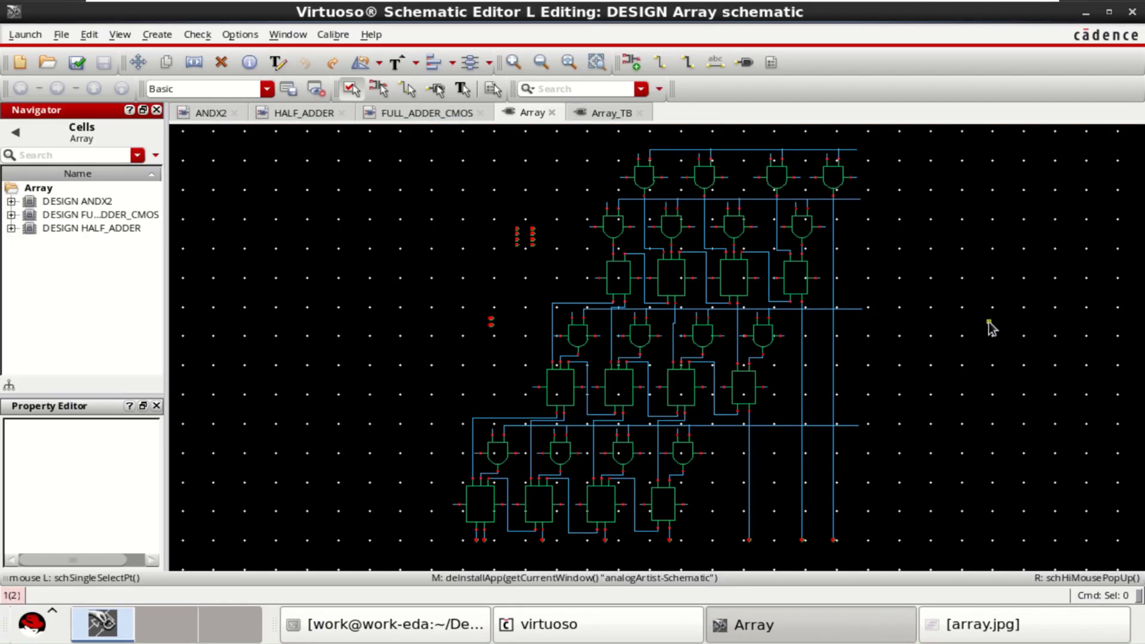
left_click(1002, 625)
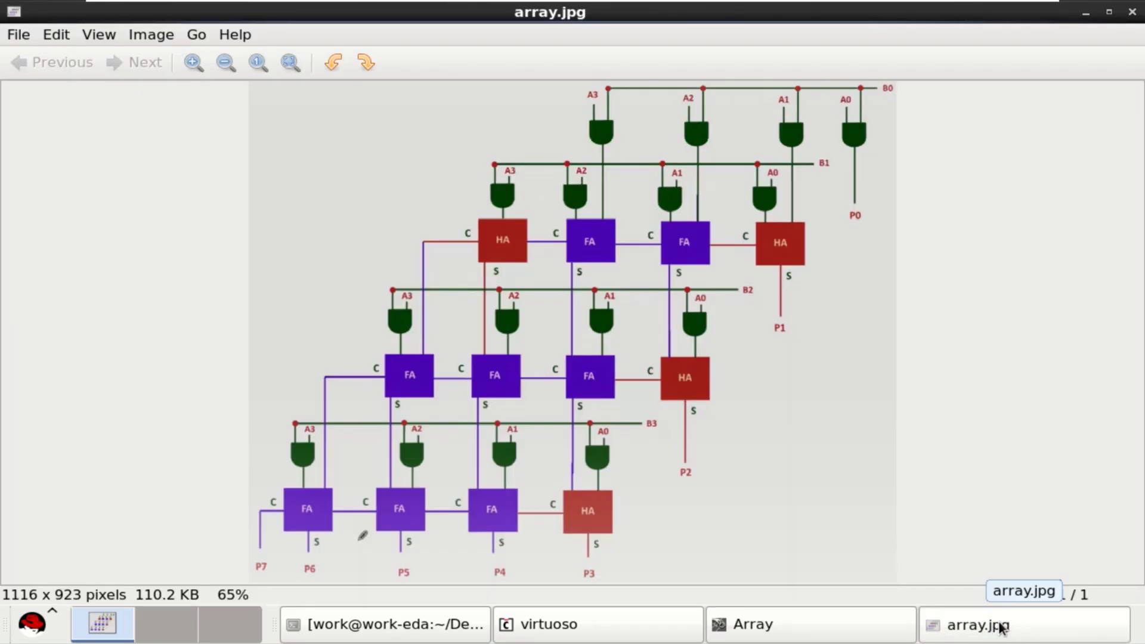
left_click(1002, 627)
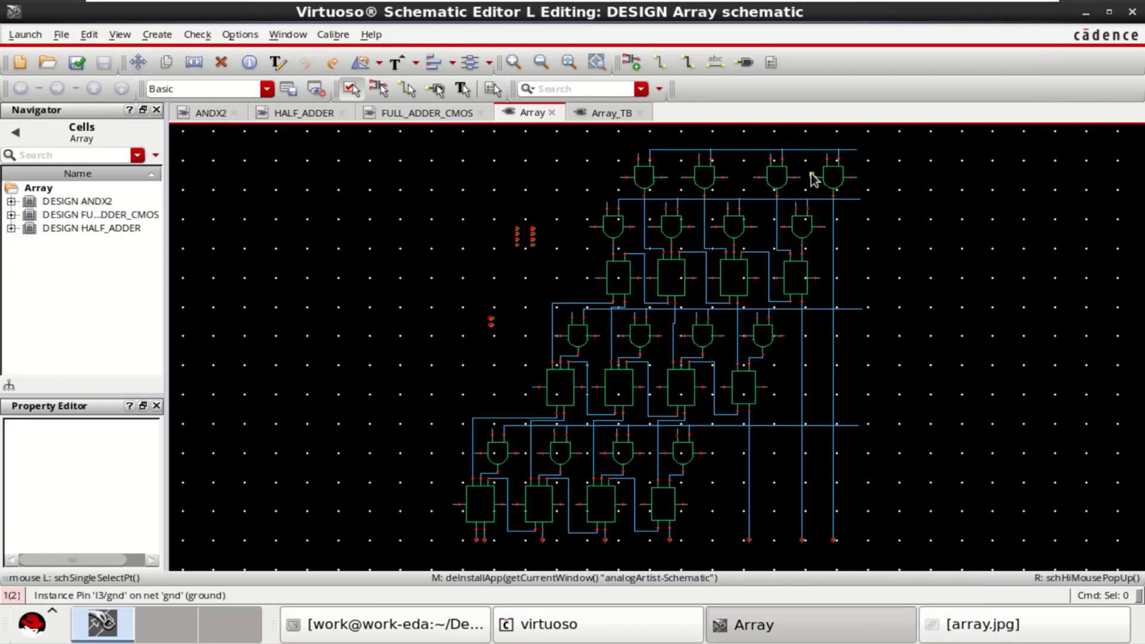
scroll(813, 178, "up", 3, "ctrl")
scroll(812, 179, "down", 3, "ctrl")
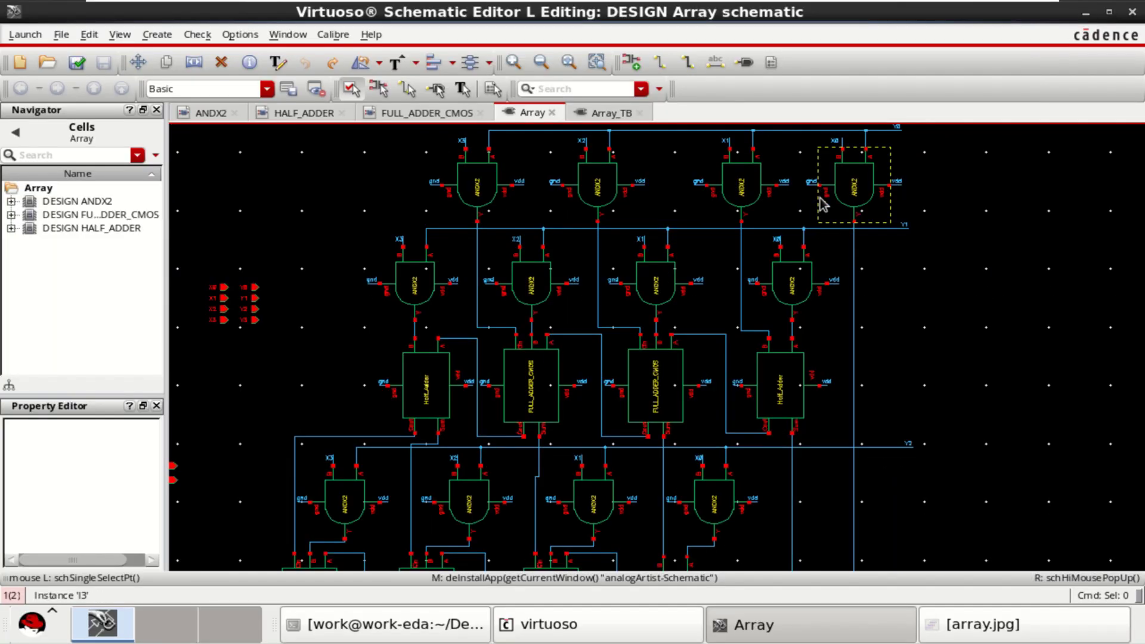
- Select the four top-row ANDX2 gates I0–I3 to inspect them, then clear the selection
left_click(477, 187)
left_click(595, 187, "shift")
left_click(741, 186, "shift")
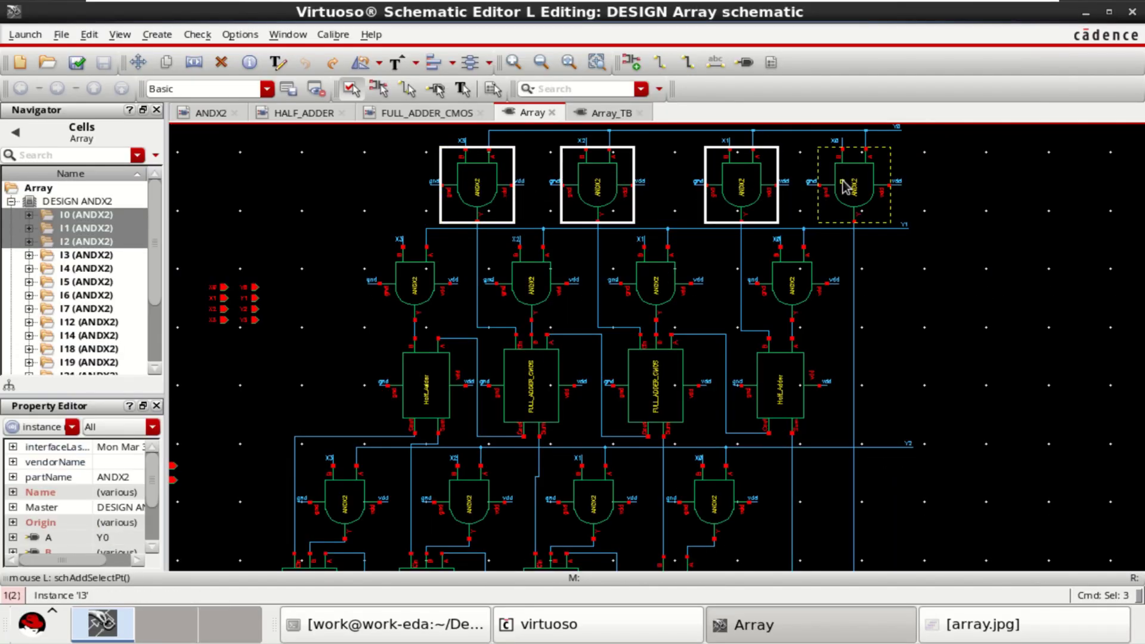
left_click(847, 187, "shift")
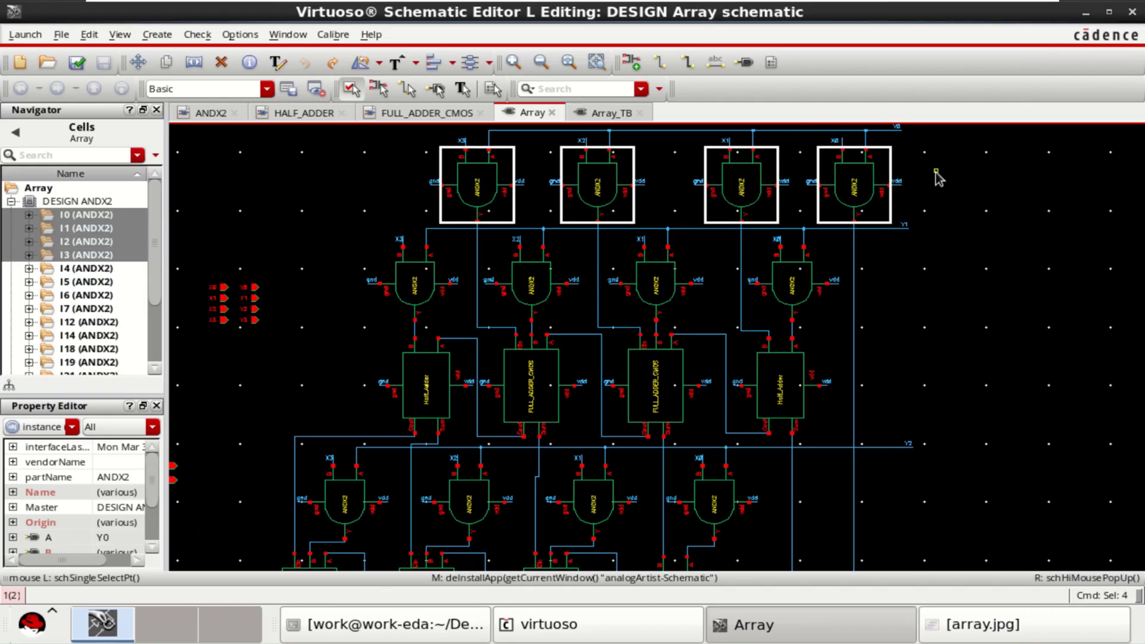
left_click(350, 200)
scroll(399, 192, "up", 2, "ctrl")
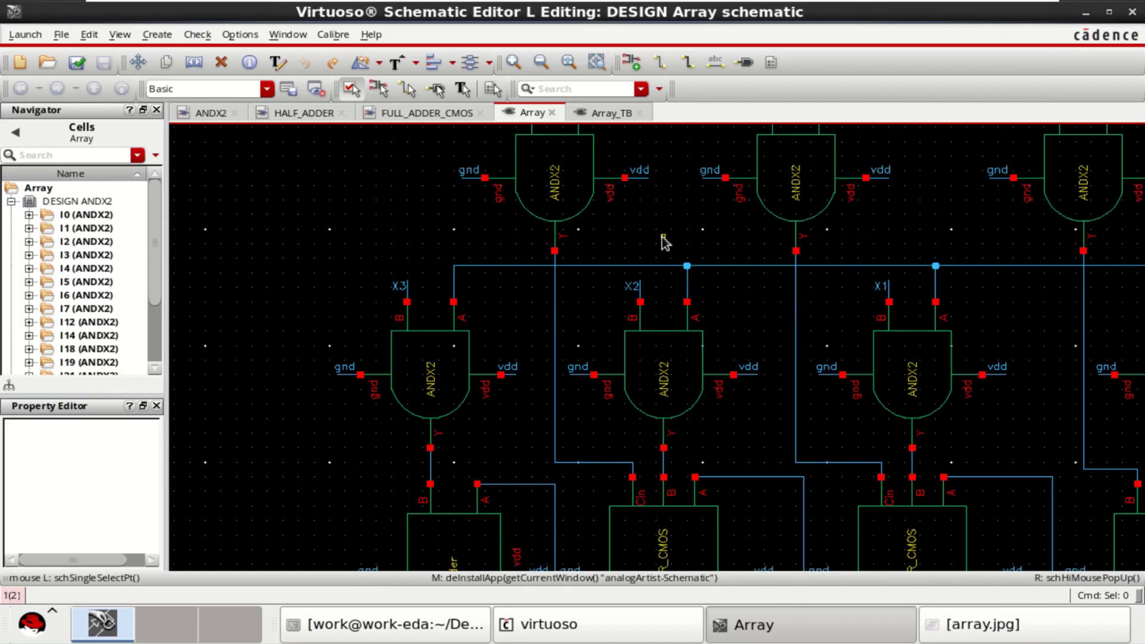
scroll(659, 245, "up", 1, "ctrl")
scroll(660, 246, "down", 1, "ctrl")
scroll(660, 245, "up", 1)
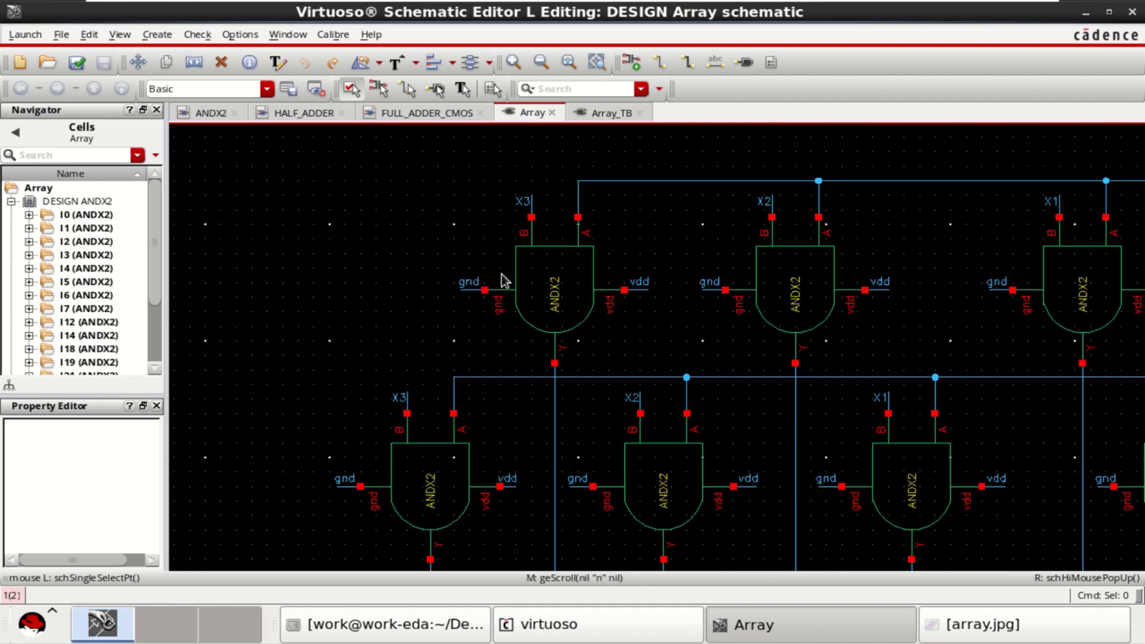
left_click(523, 203)
scroll(756, 228, "right", 2, "shift")
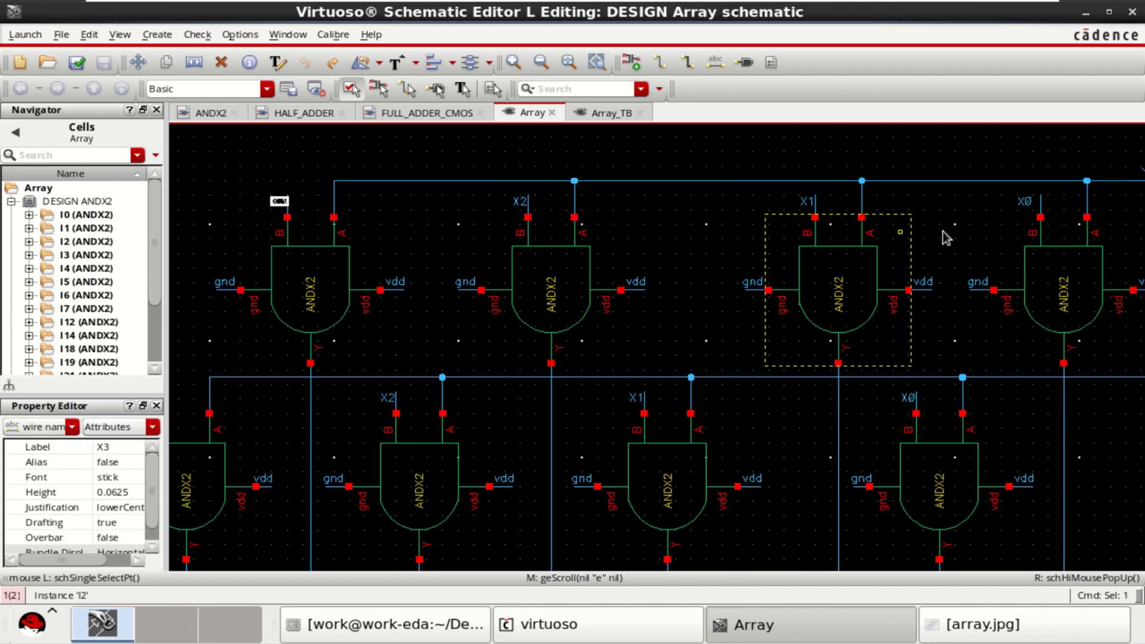
left_click(1024, 201)
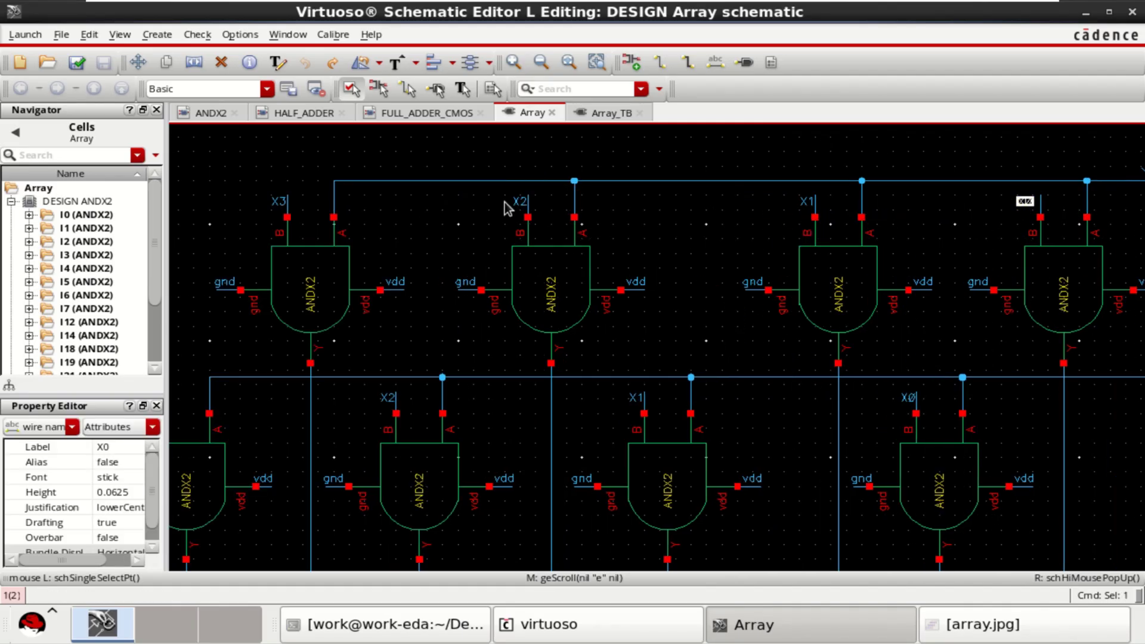
left_click(278, 202)
scroll(519, 239, "right", 2, "shift")
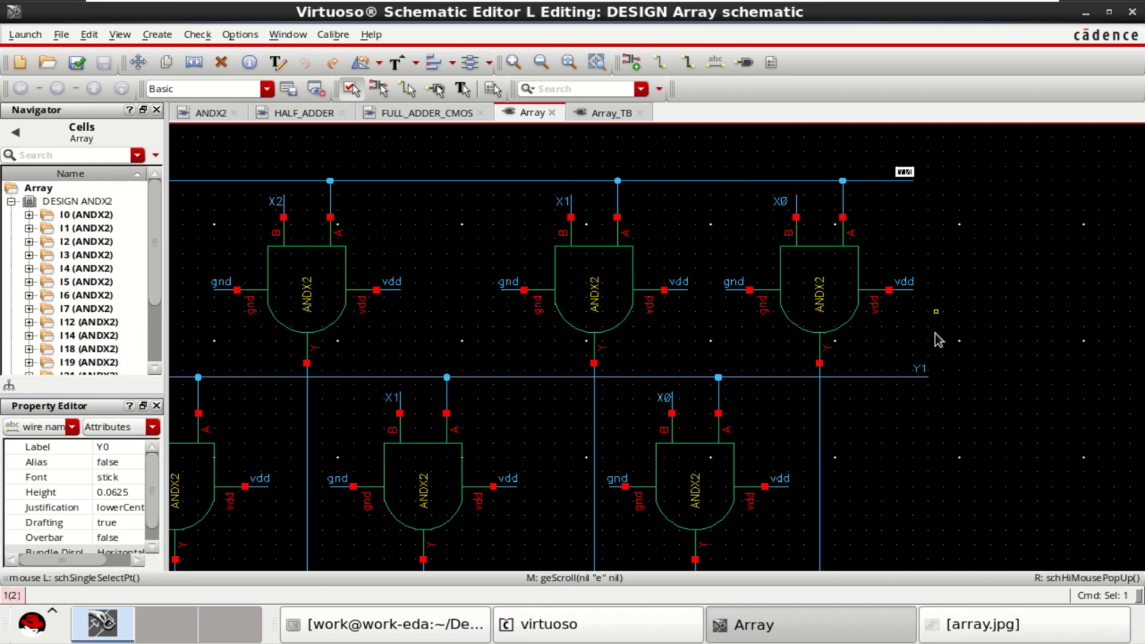
left_click(924, 370)
scroll(936, 401, "down", 5)
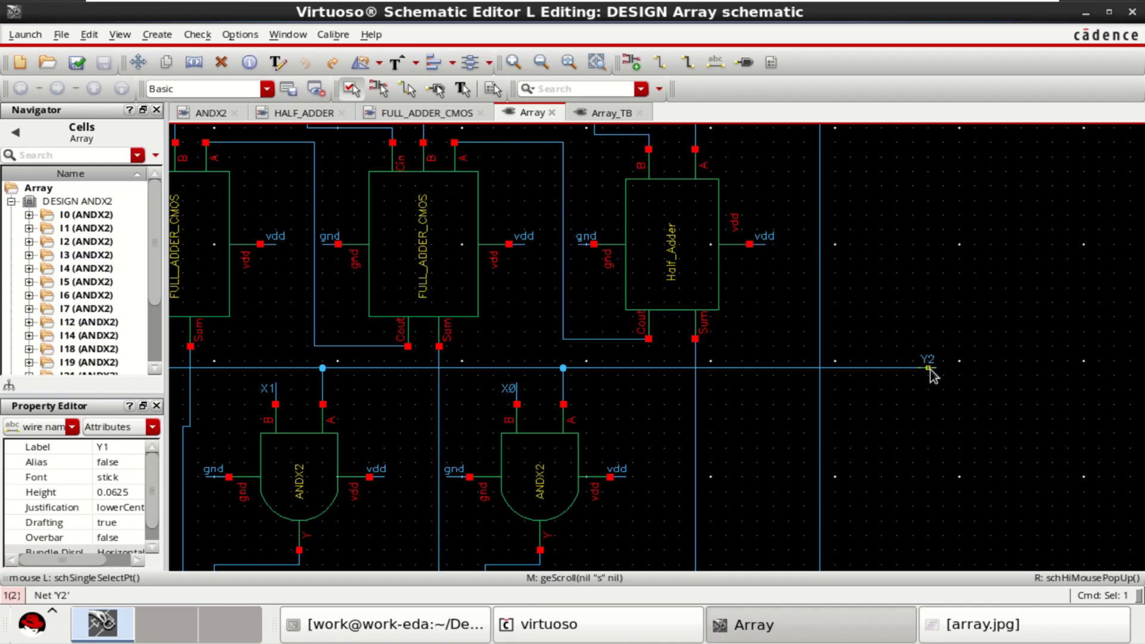
left_click(931, 358)
scroll(922, 399, "down", 3)
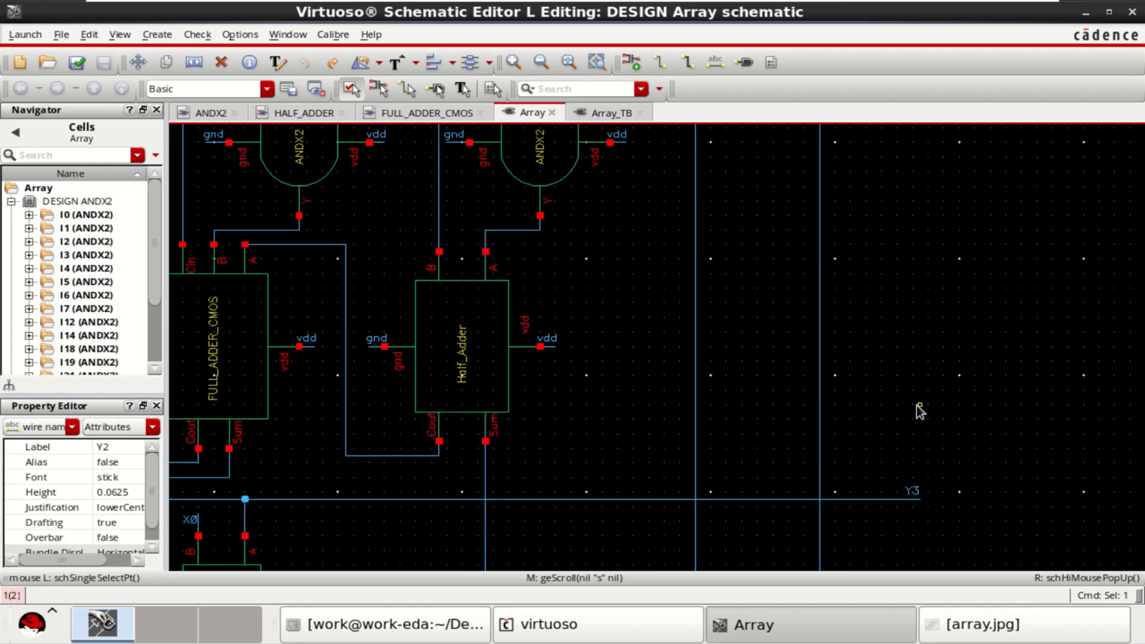
scroll(916, 405, "down", 1)
left_click(913, 379)
scroll(954, 390, "down", 2)
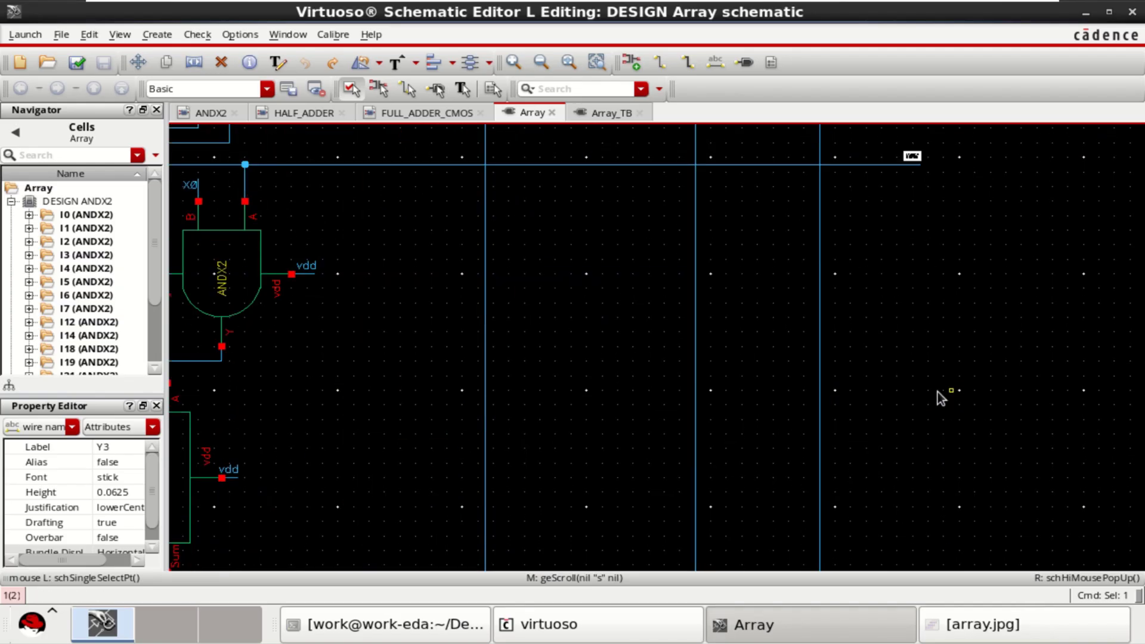
scroll(931, 395, "down", 3, "ctrl")
scroll(875, 401, "up", 2, "ctrl")
scroll(874, 398, "down", 1, "ctrl")
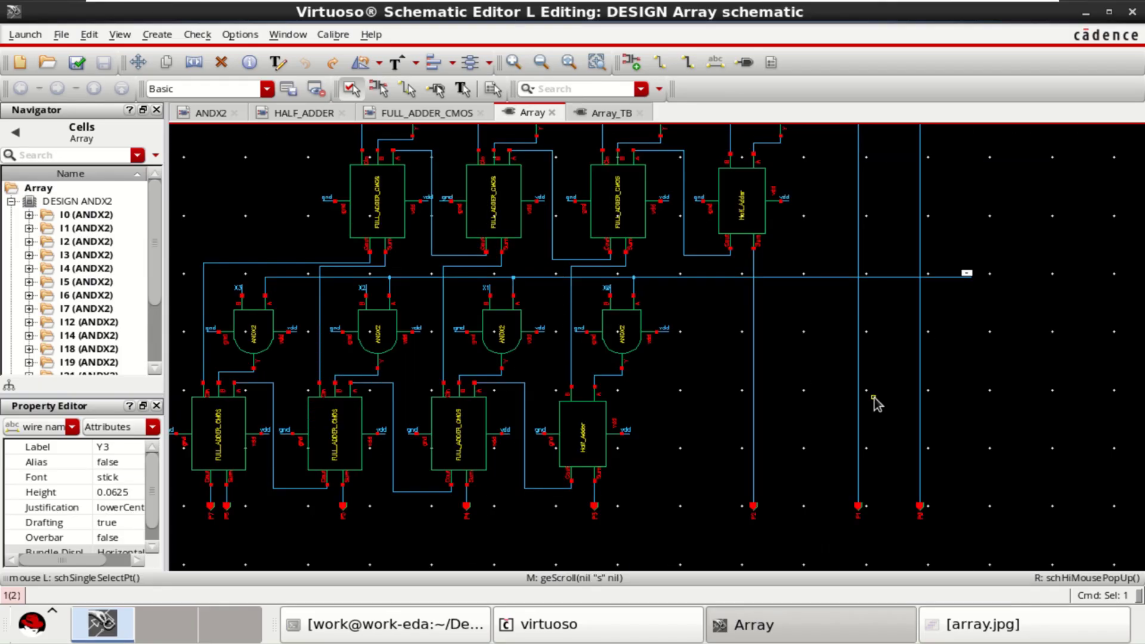
scroll(874, 399, "down", 2, "ctrl")
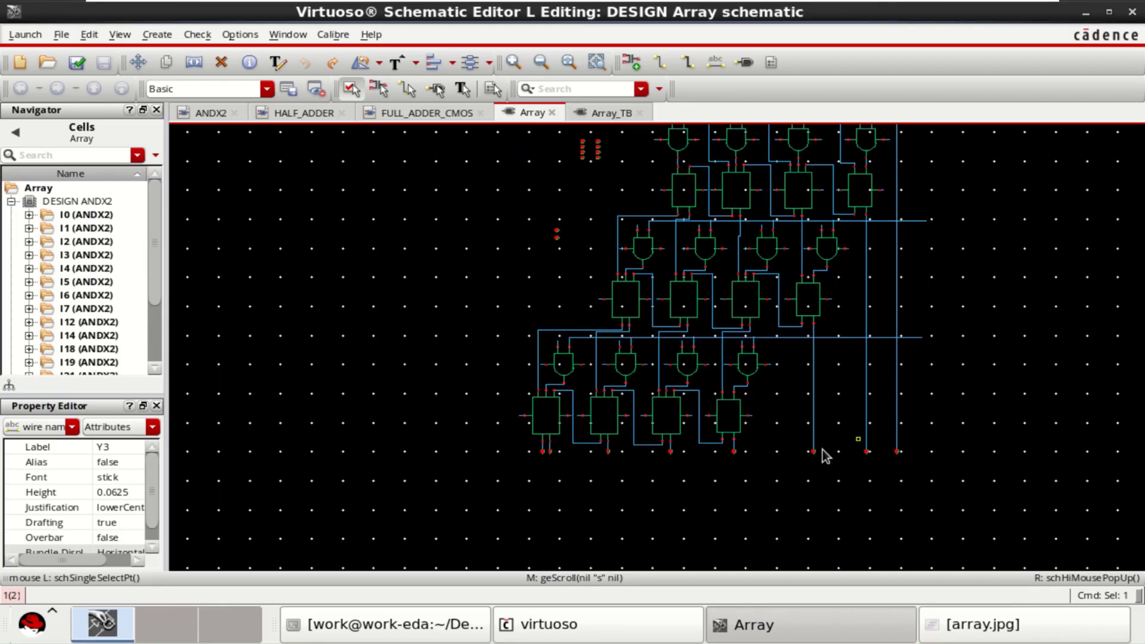
left_click(899, 454)
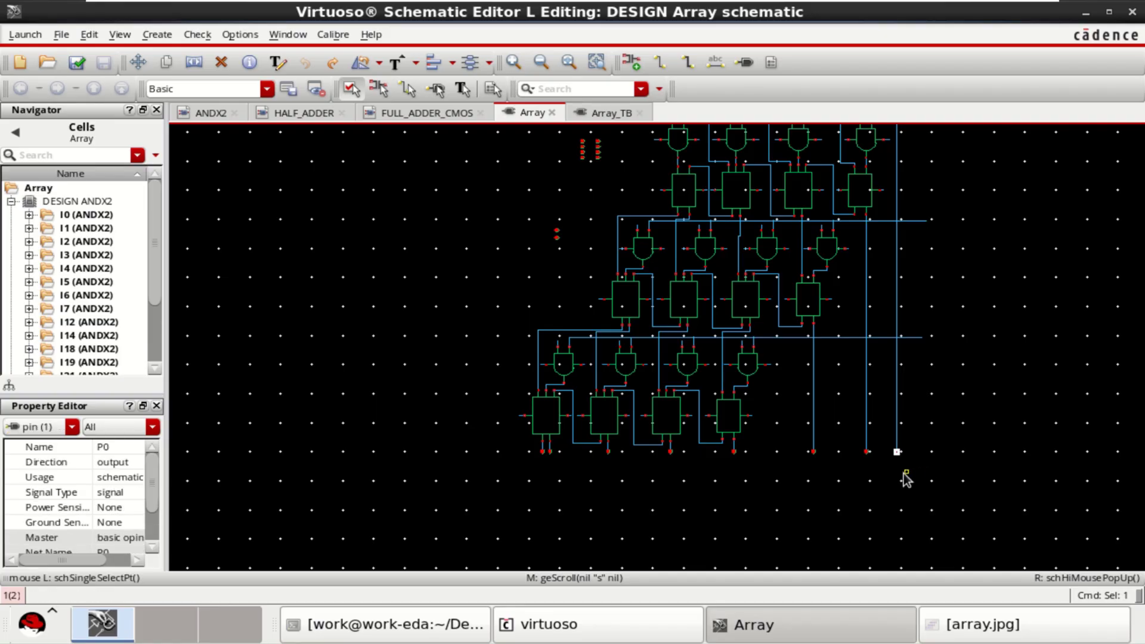
scroll(857, 476, "up", 2, "ctrl")
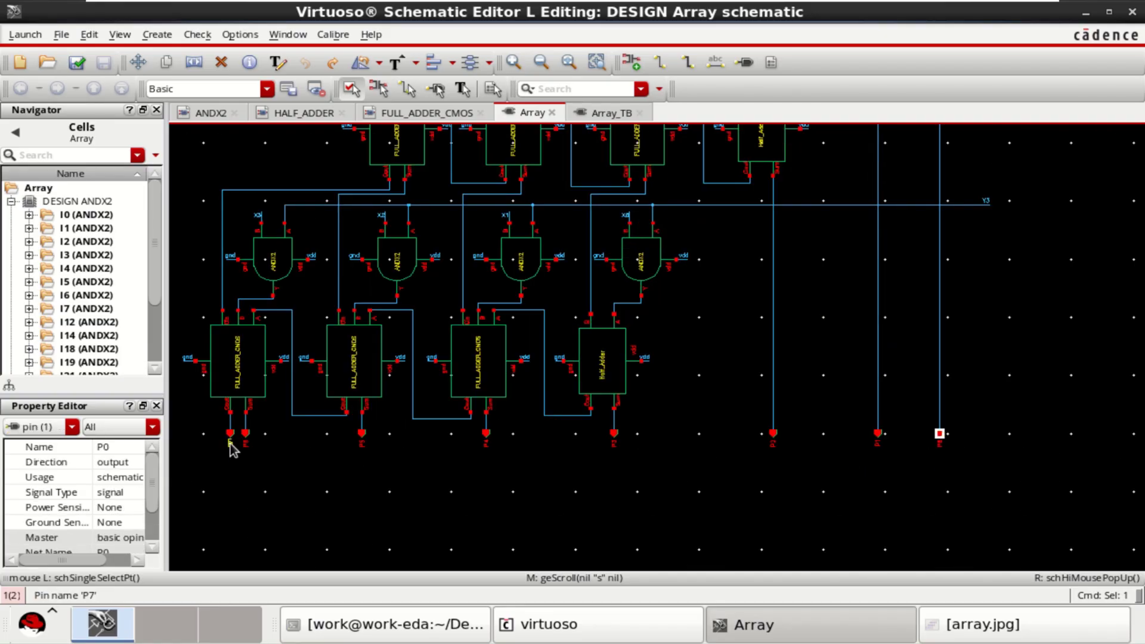
key("f")
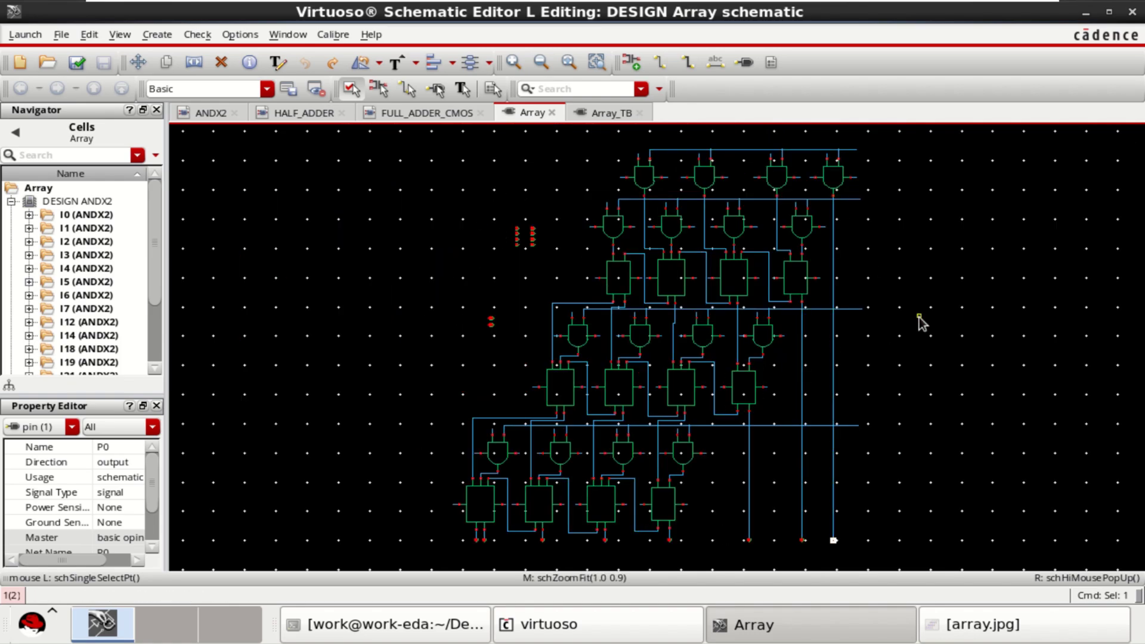
- Switch to Array_TB and inspect the X0, X3, Y3 labels, P0 and P7 pins, and source V0
left_click(606, 115)
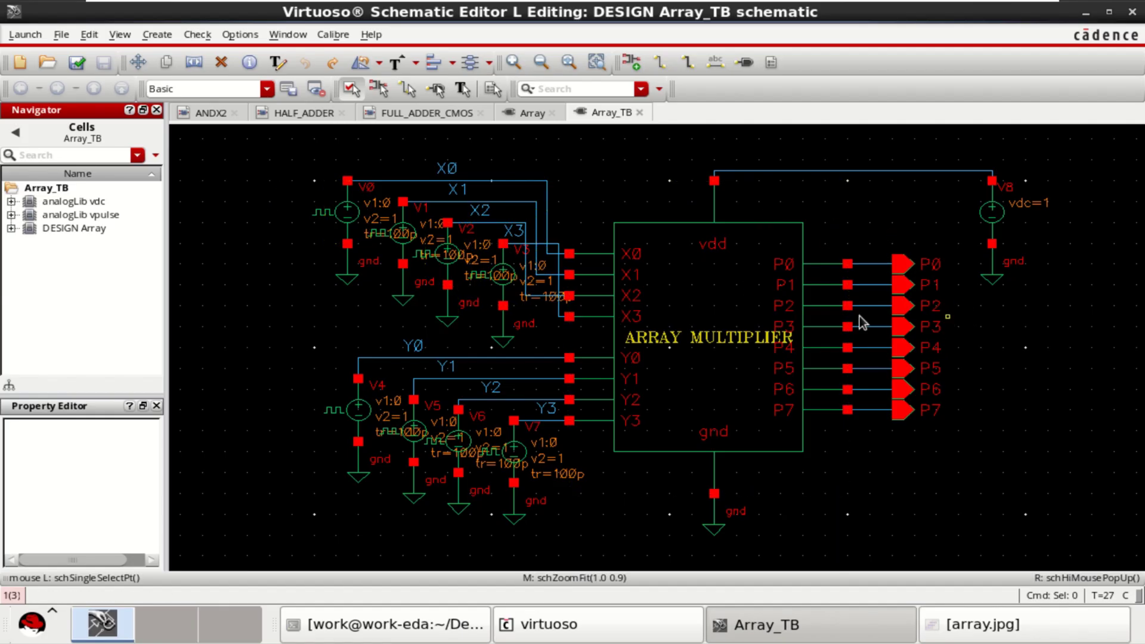
left_click(448, 172)
left_click(513, 233)
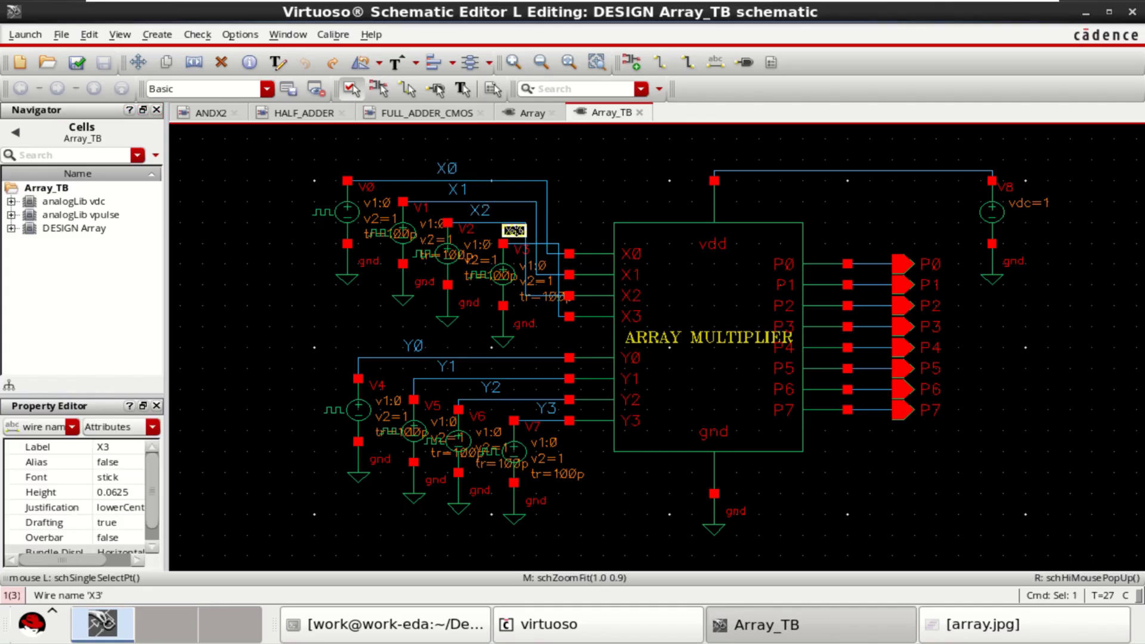
left_click(547, 408)
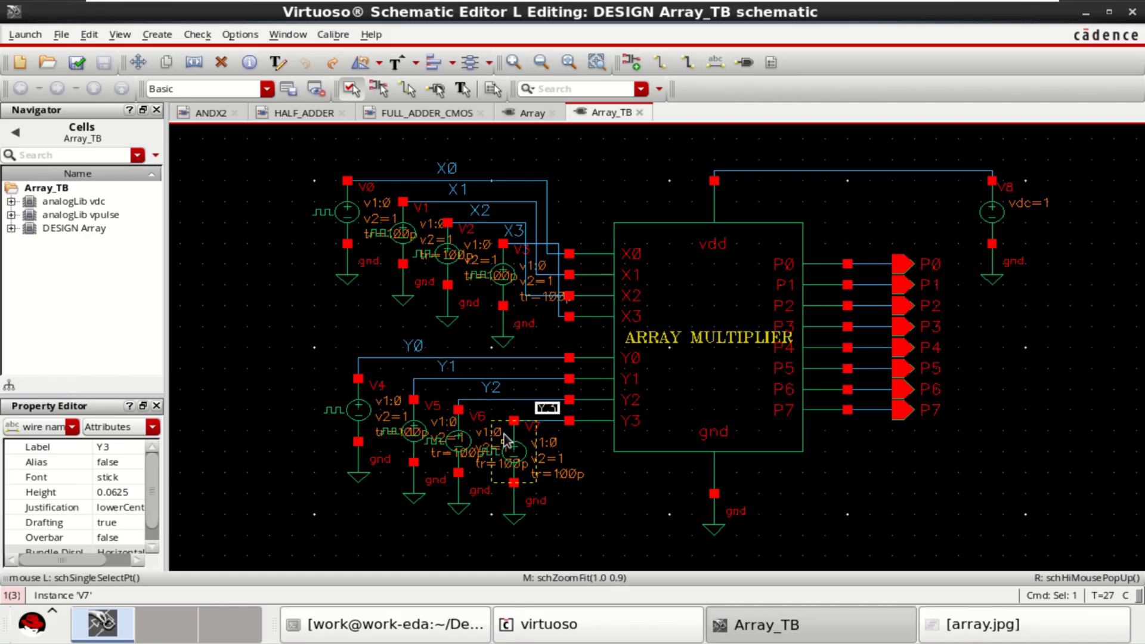
left_click(932, 264)
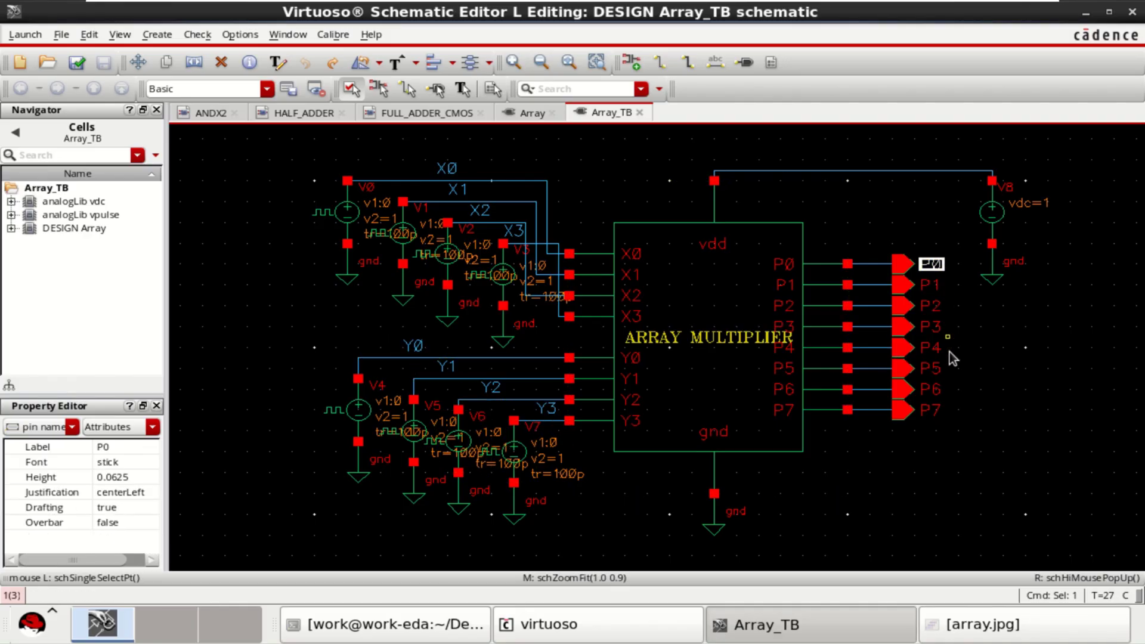
left_click(932, 410, "shift")
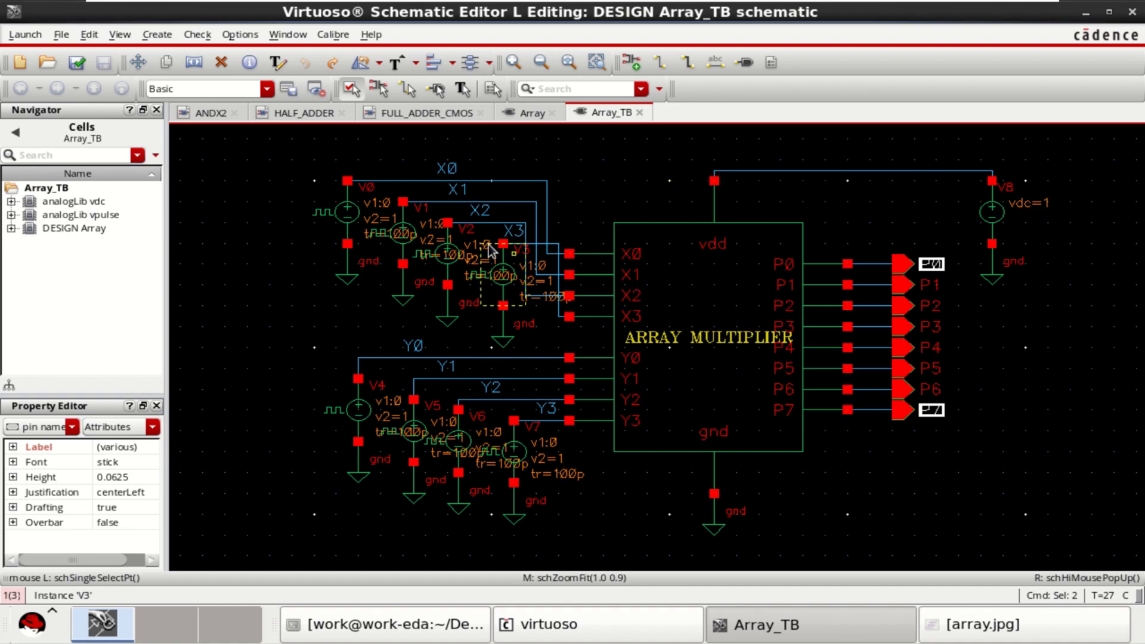
left_click(348, 225)
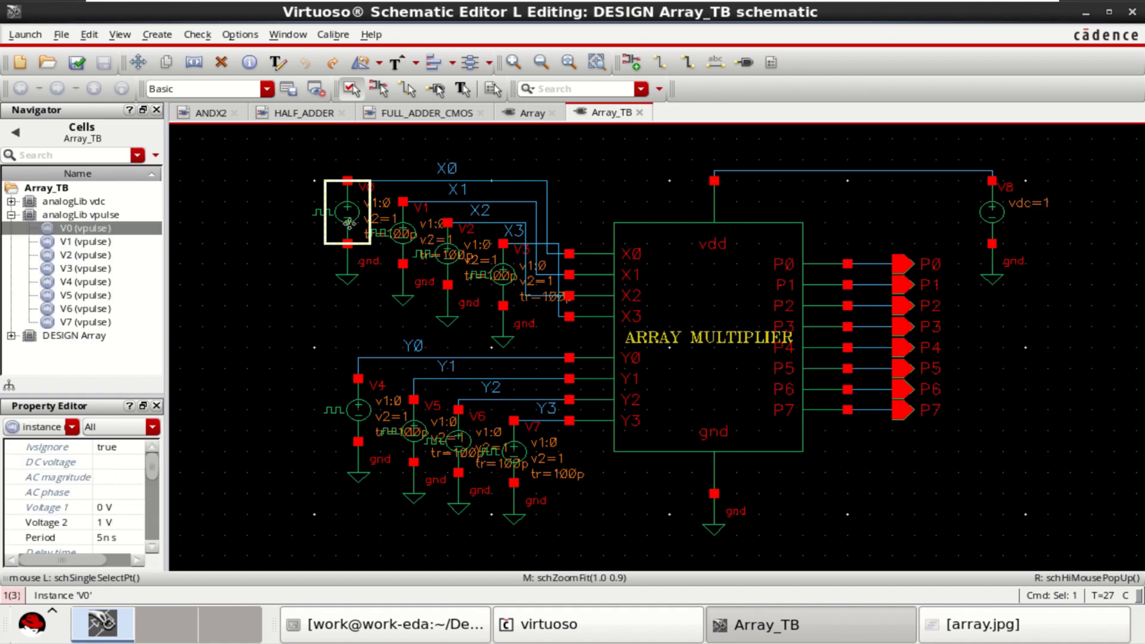
key("q")
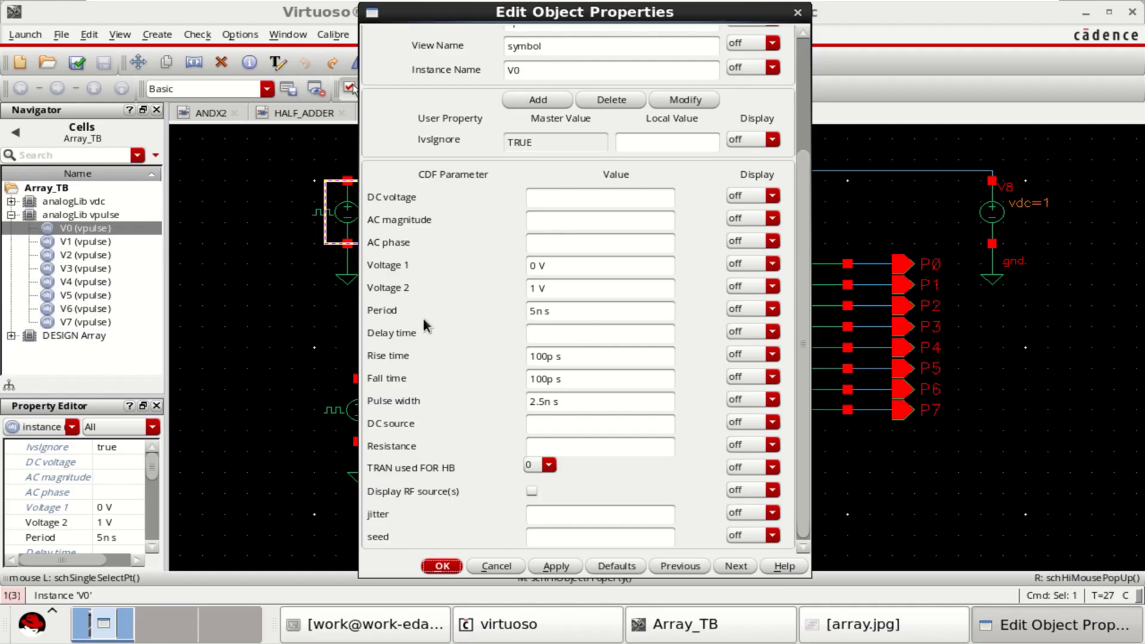
left_click_drag(582, 398, 482, 394)
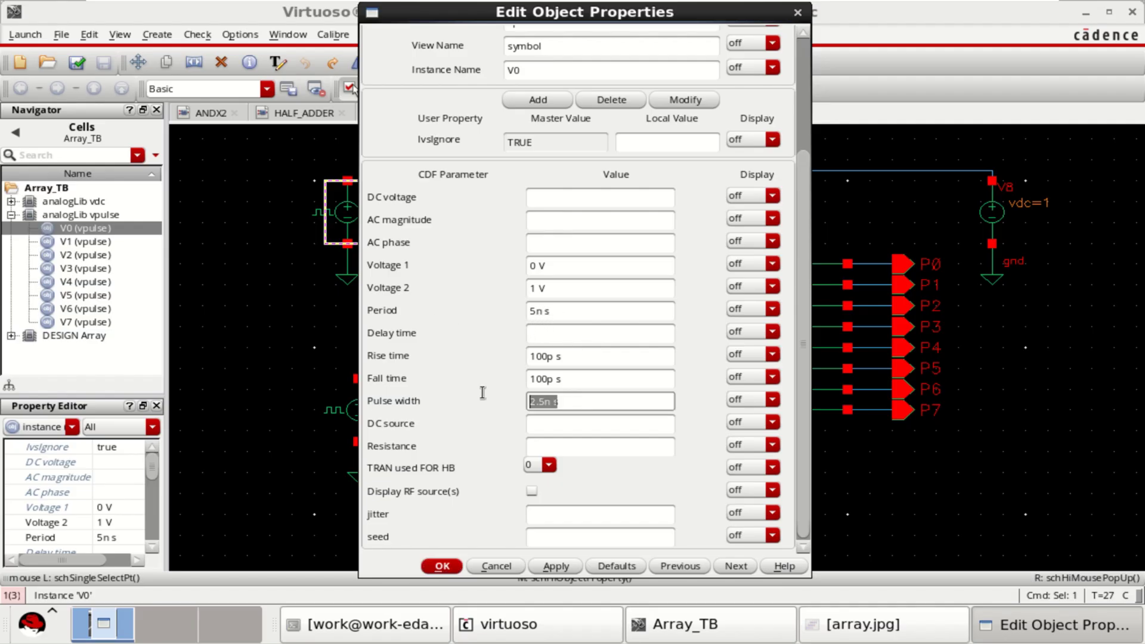
left_click(574, 403)
left_click_drag(562, 313, 433, 310)
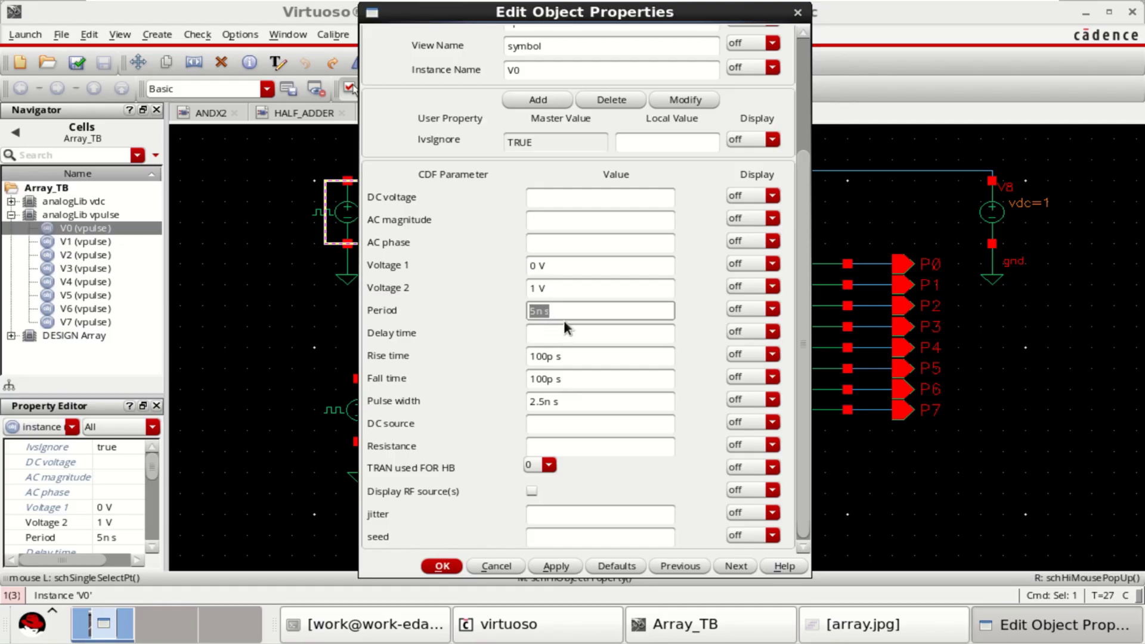
left_click(449, 568)
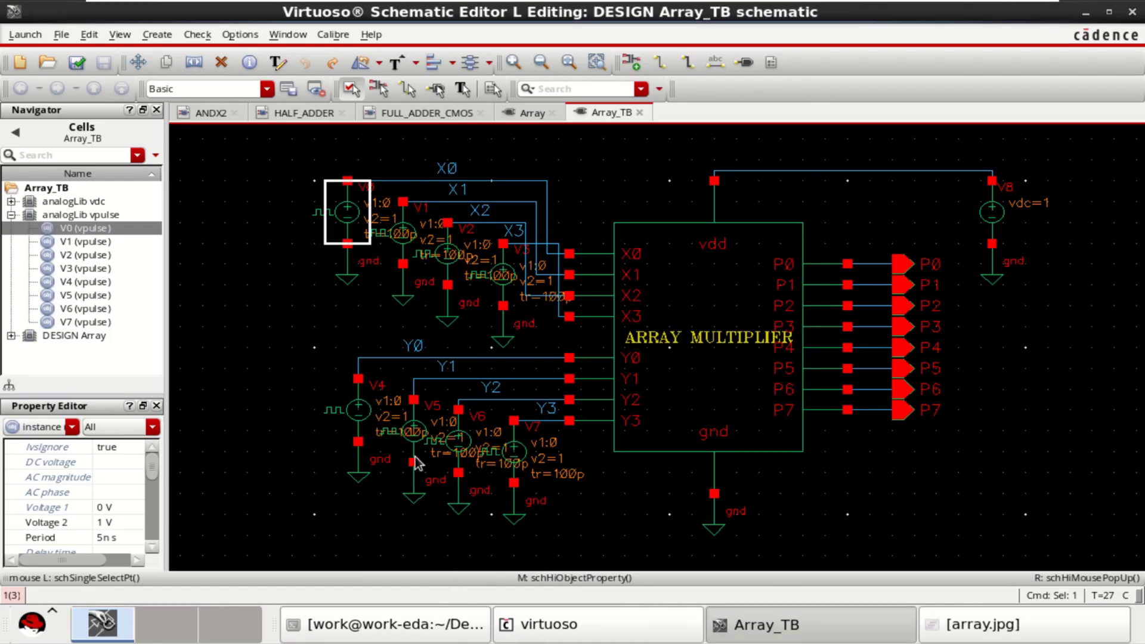
left_click(403, 237)
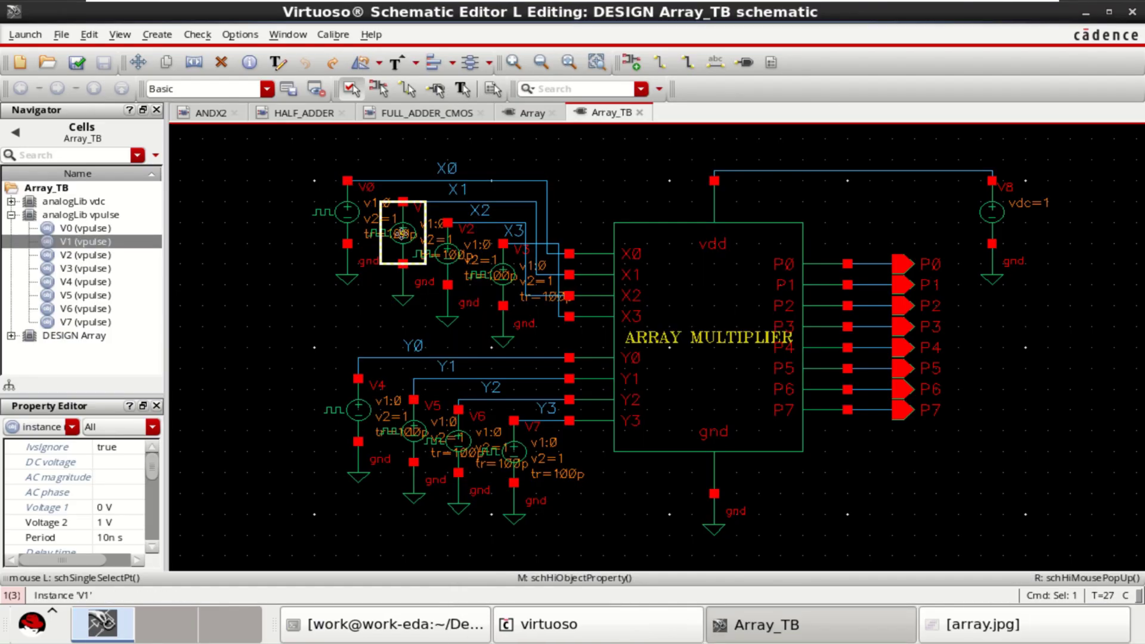
middle_click(403, 234)
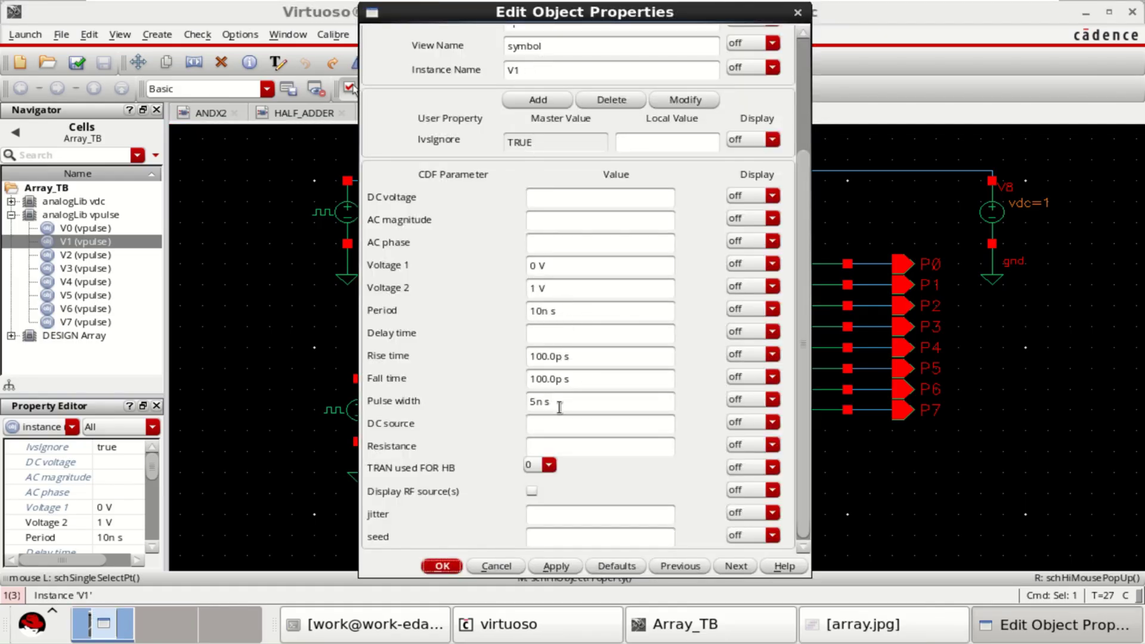
left_click_drag(564, 403, 447, 404)
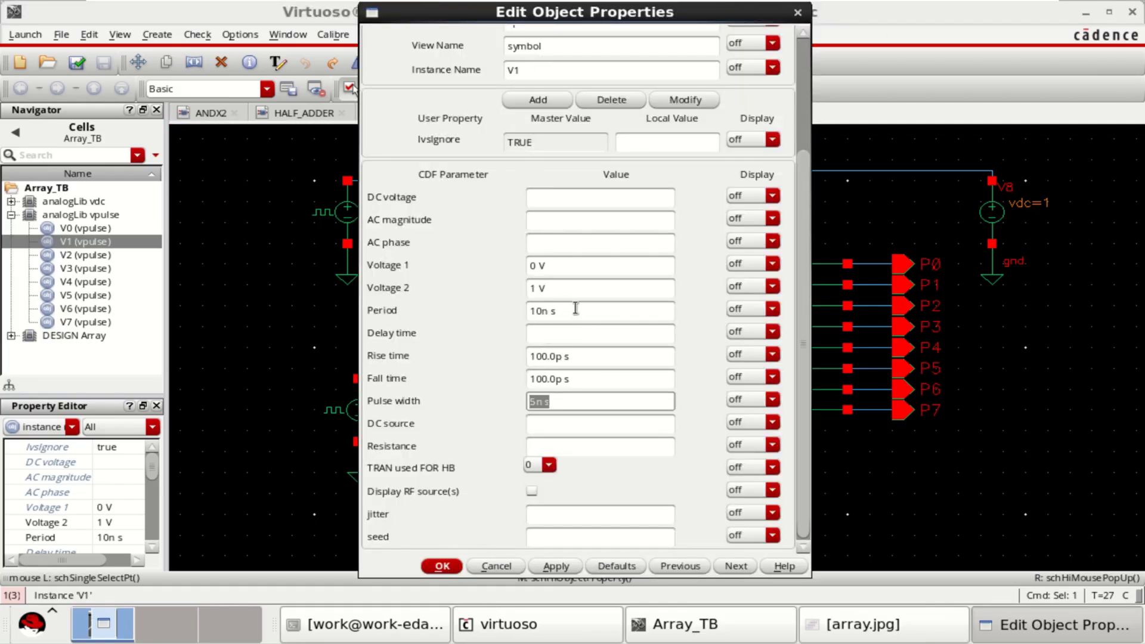
left_click_drag(576, 309, 443, 308)
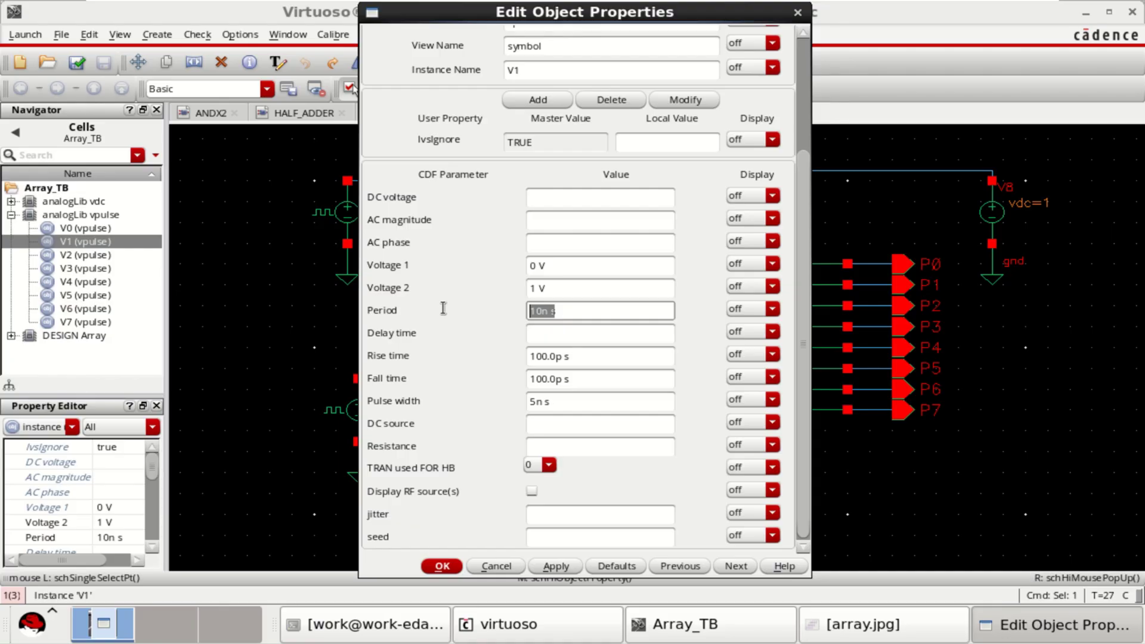
left_click(439, 566)
left_click(448, 256)
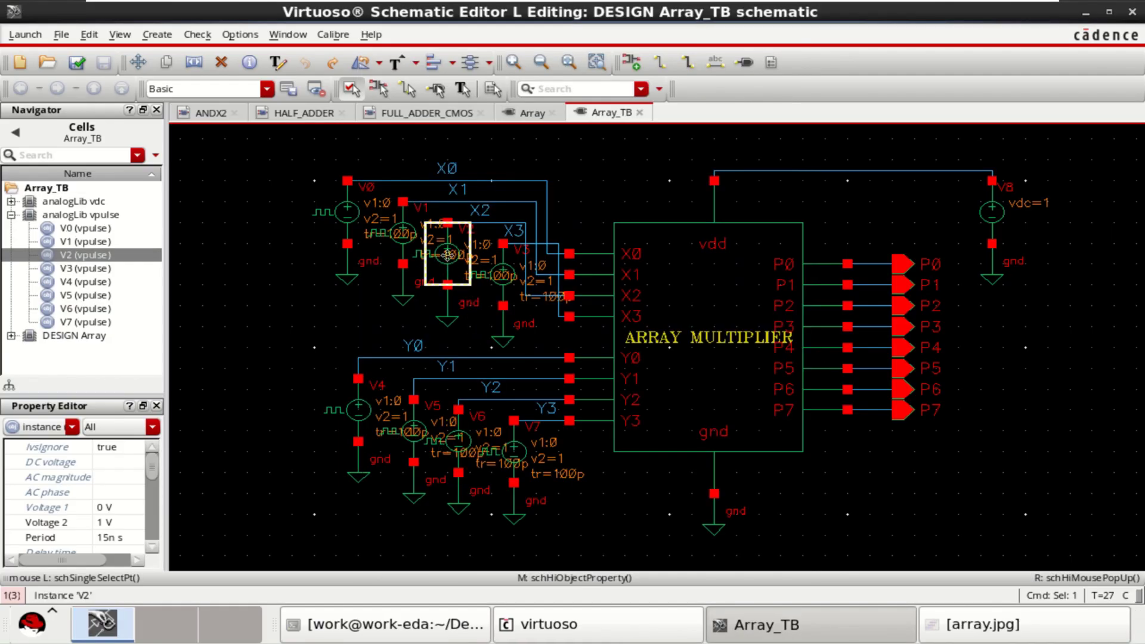
key("q")
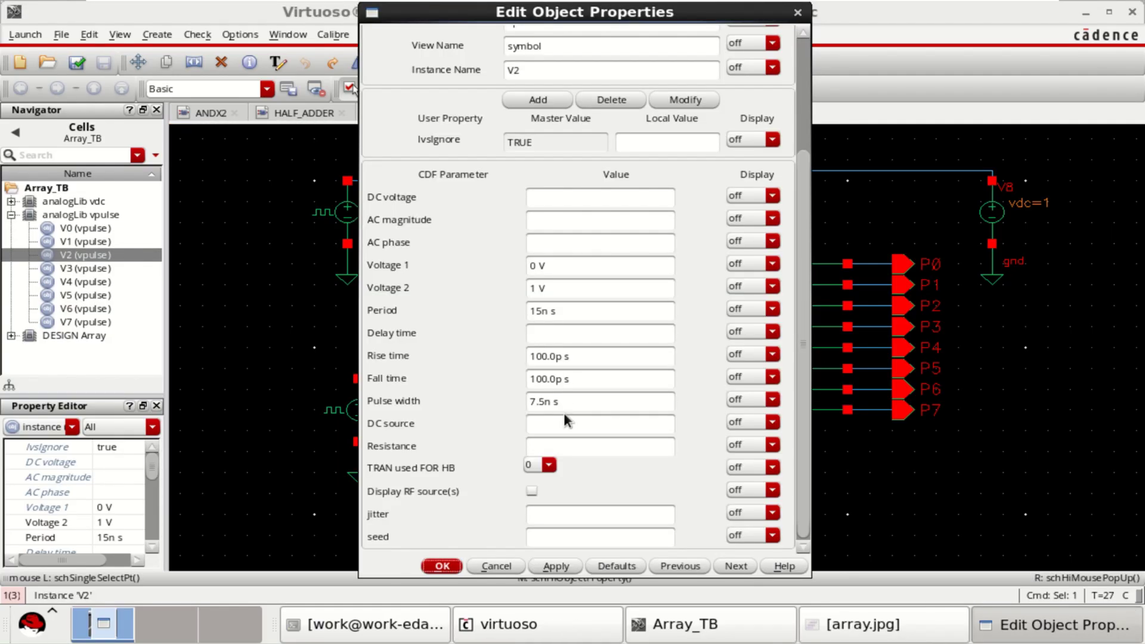
left_click_drag(573, 400, 468, 405)
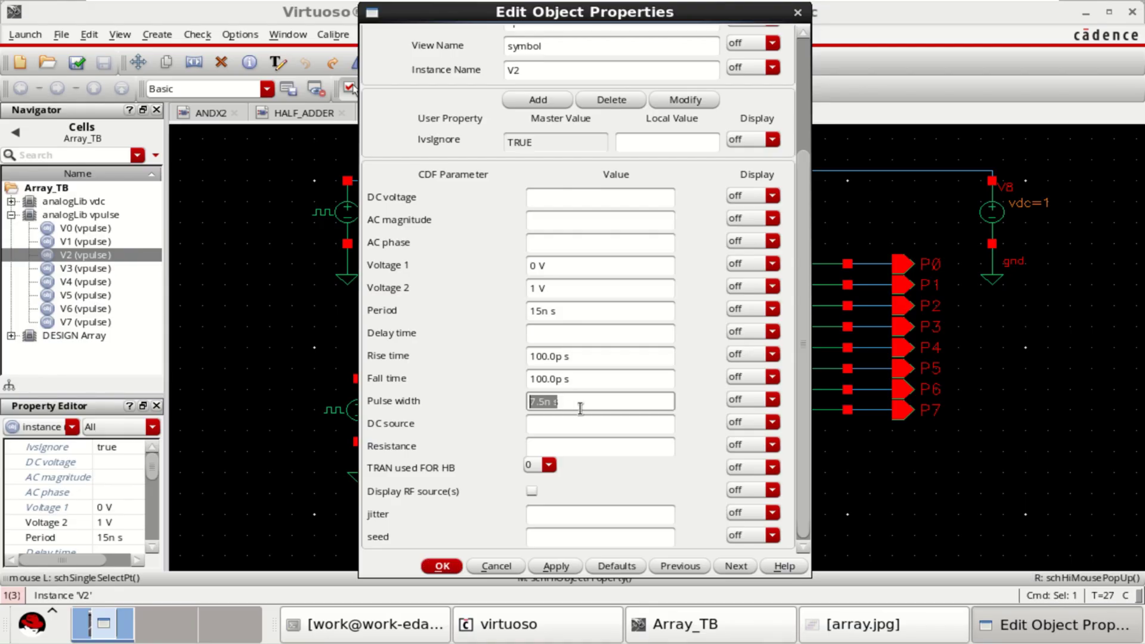
left_click_drag(583, 313, 446, 287)
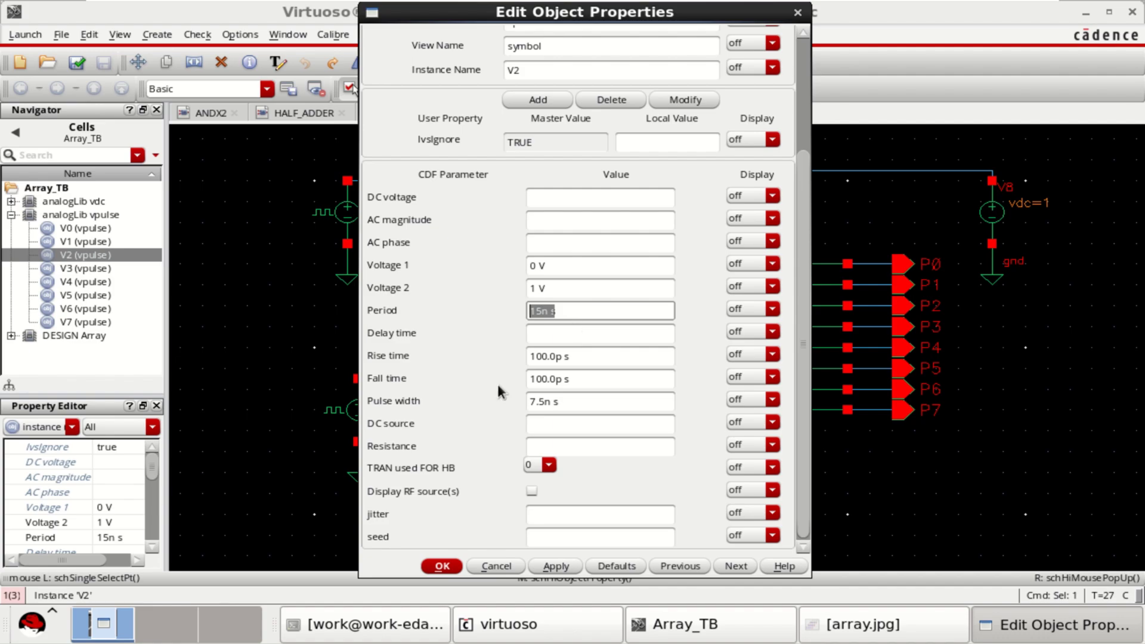
left_click(442, 567)
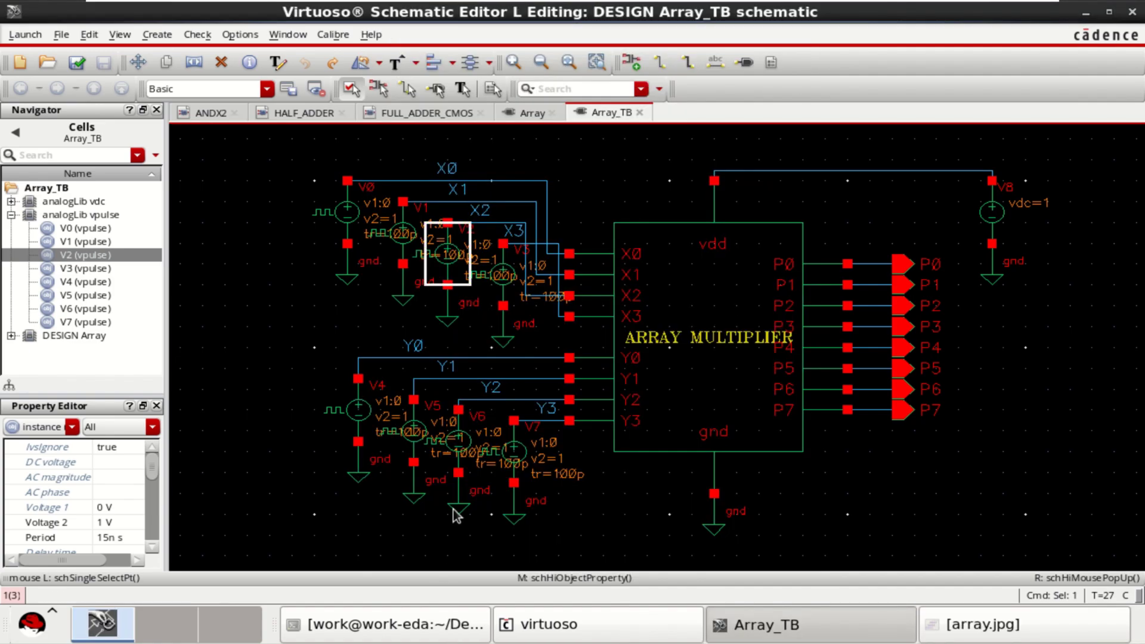
left_click(505, 277)
middle_click(504, 276)
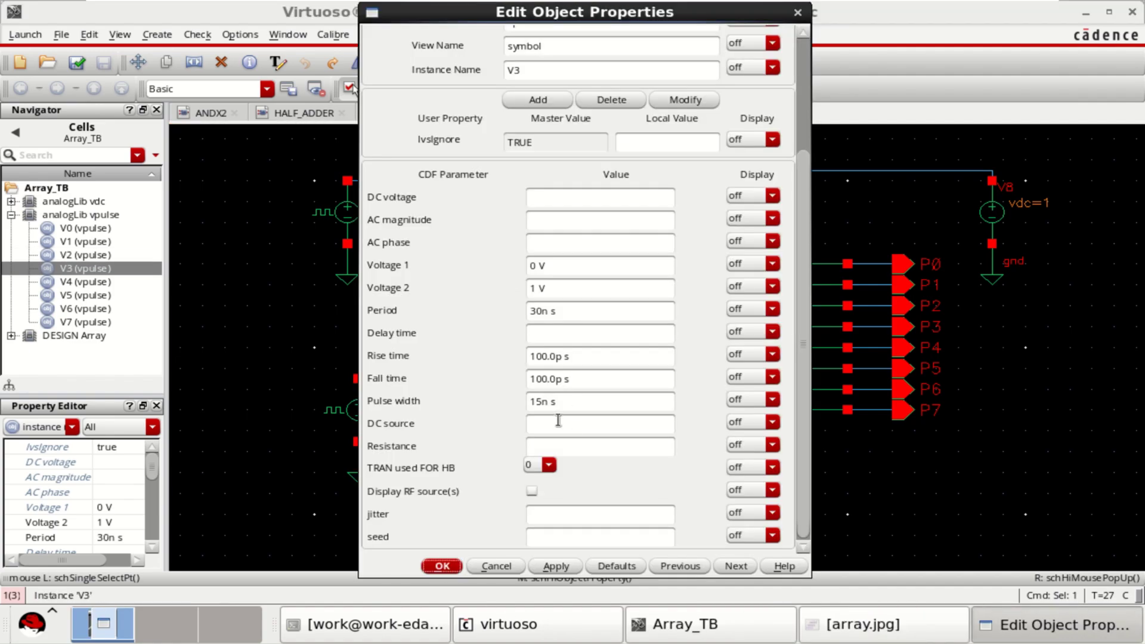
left_click_drag(567, 401, 473, 398)
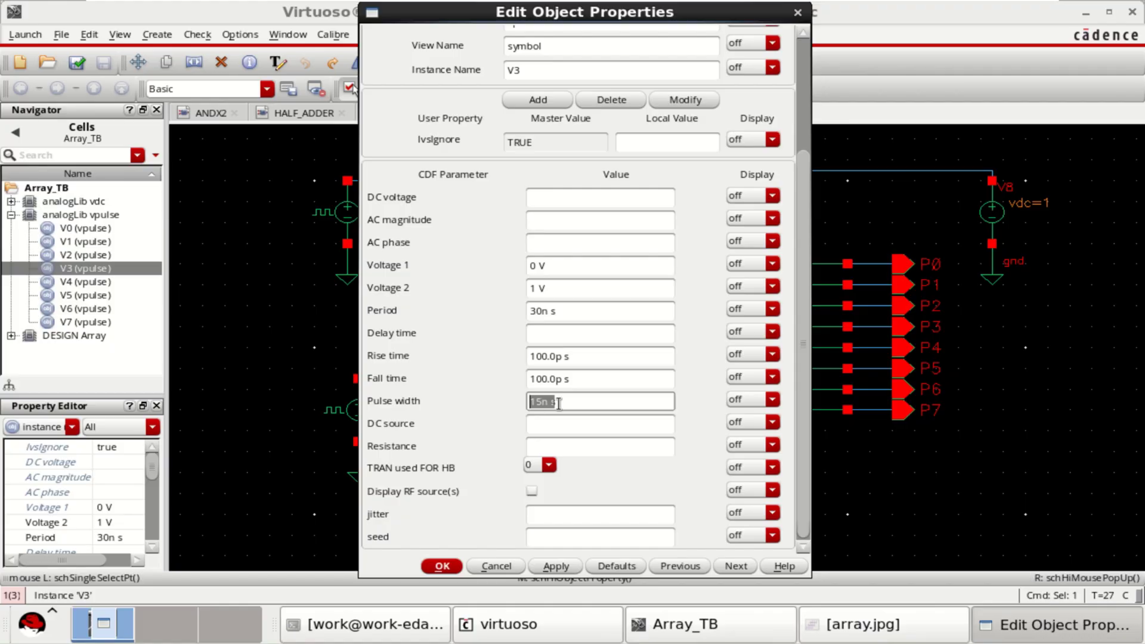
left_click_drag(571, 310, 468, 308)
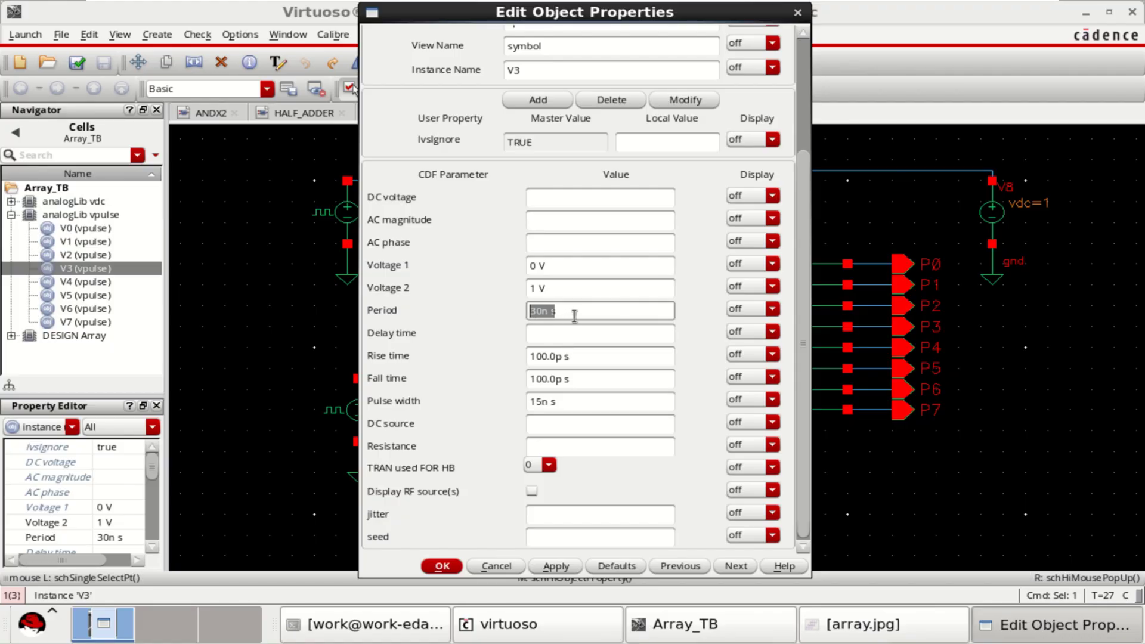
left_click(444, 566)
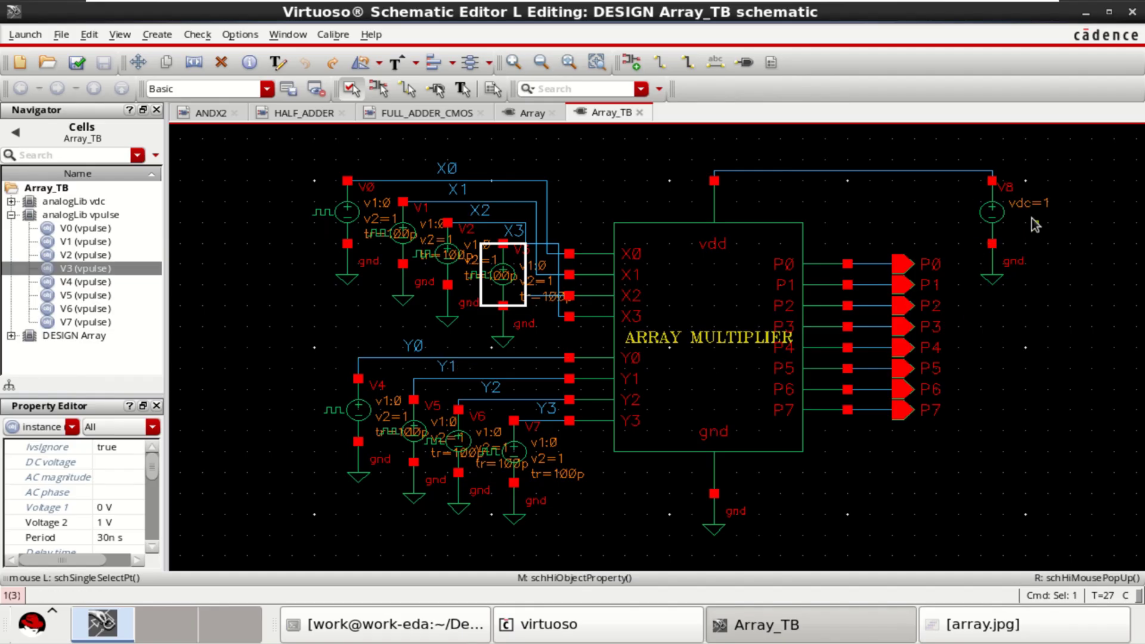
left_click(994, 212)
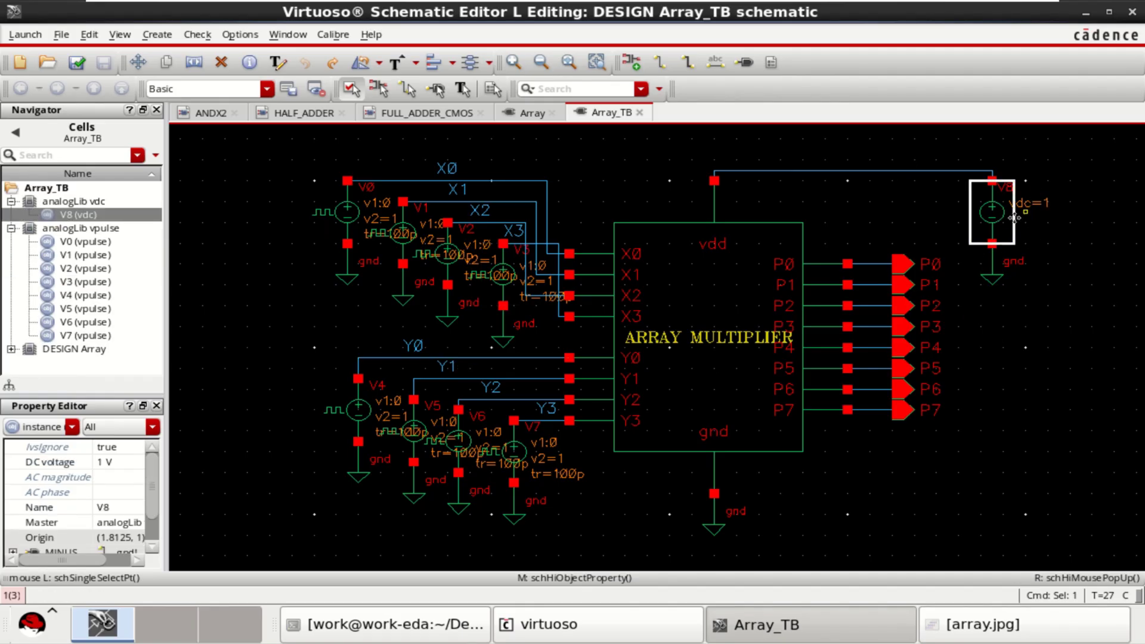
- Clear the selection, check and save Array_TB, and close the Launch menu unused
left_click(1065, 277)
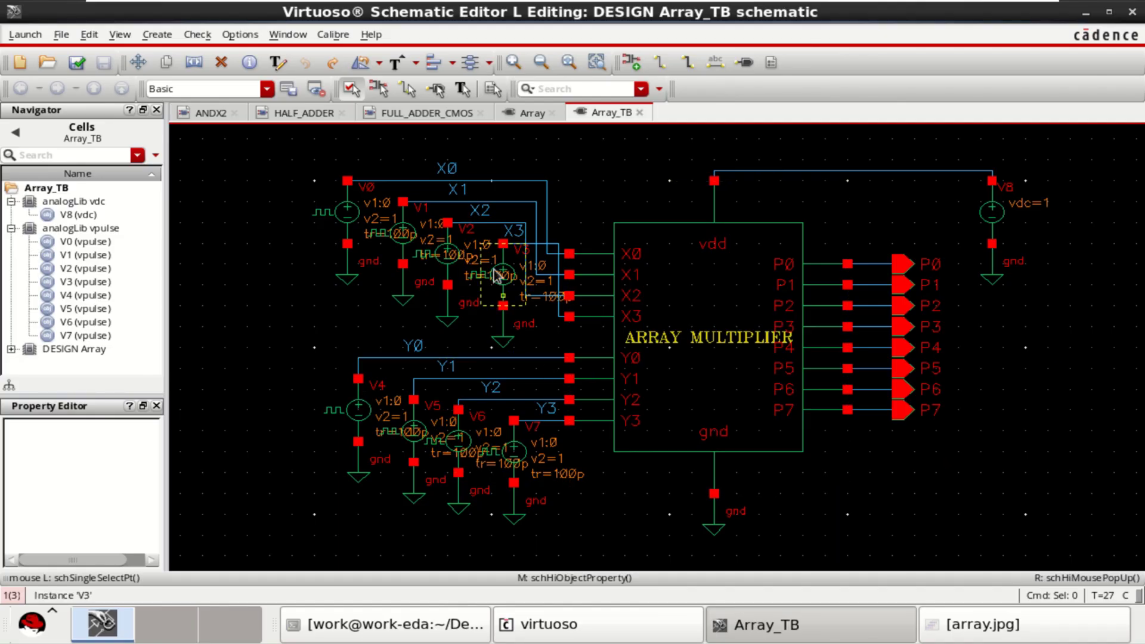
left_click(80, 65)
left_click(22, 36)
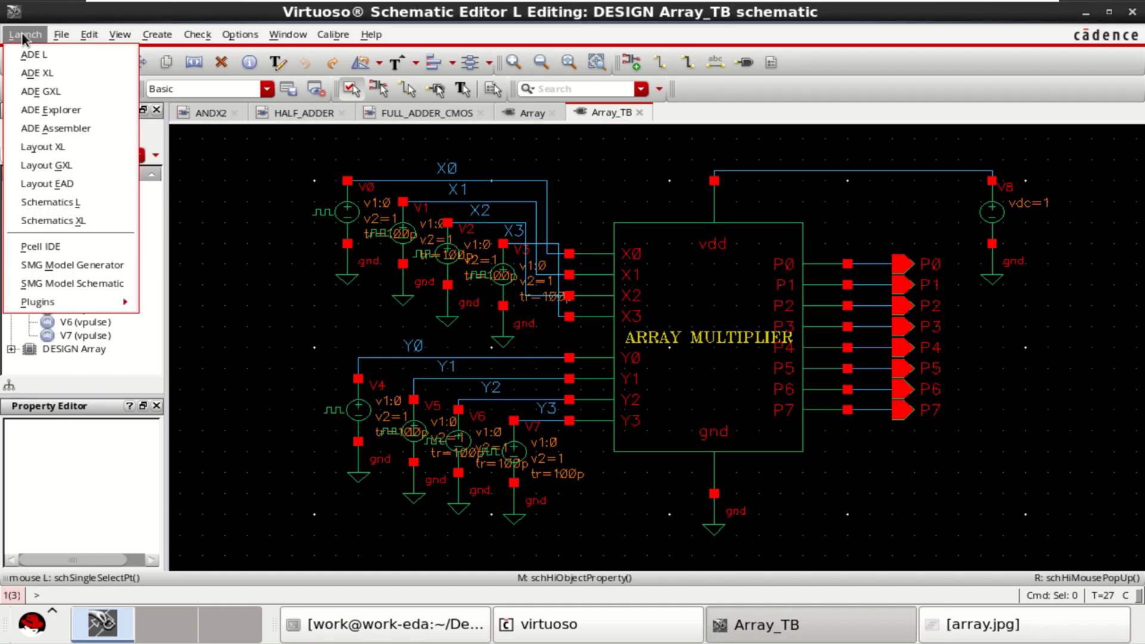
left_click(645, 174)
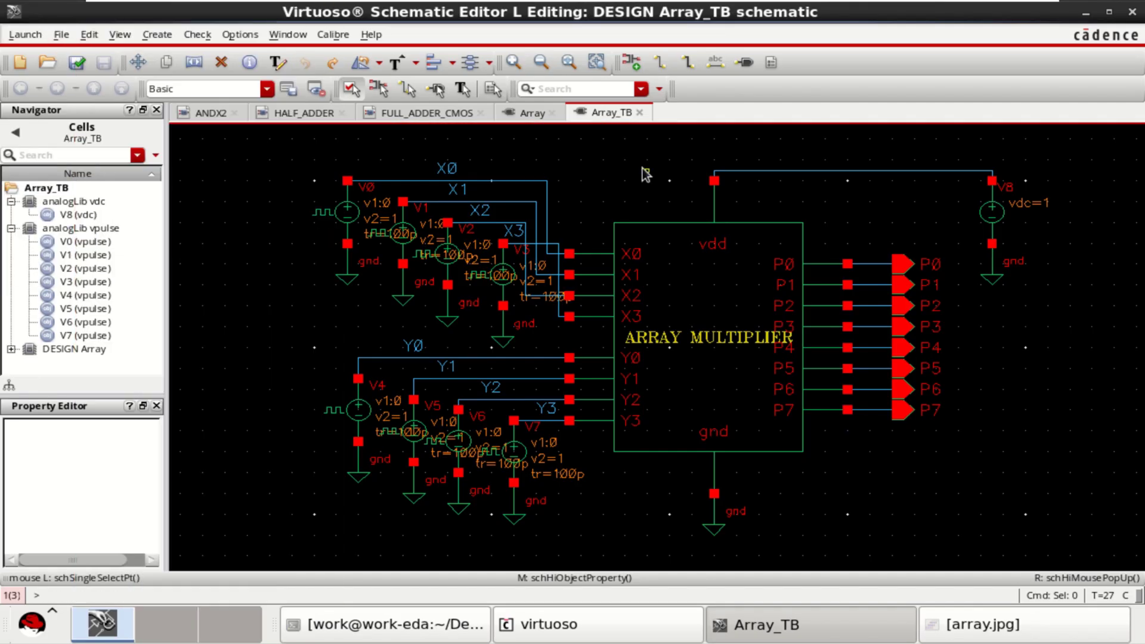
- Select the ARRAY MULTIPLIER instance I0 and bring up its Descend dialog
left_click(708, 309)
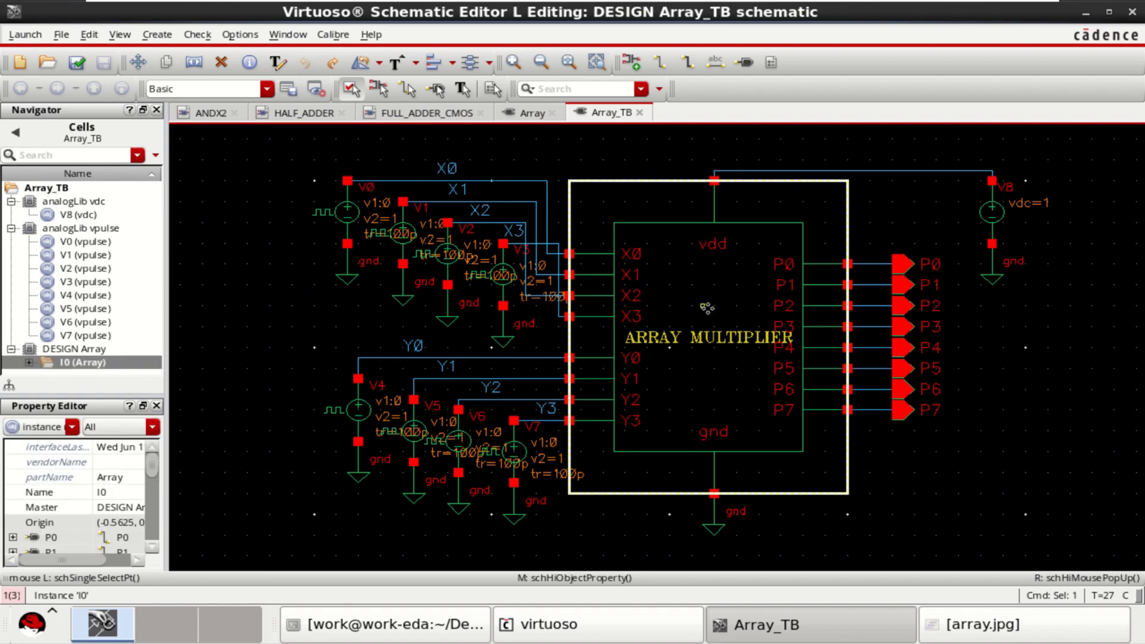
key("shift")
key("shift+e")
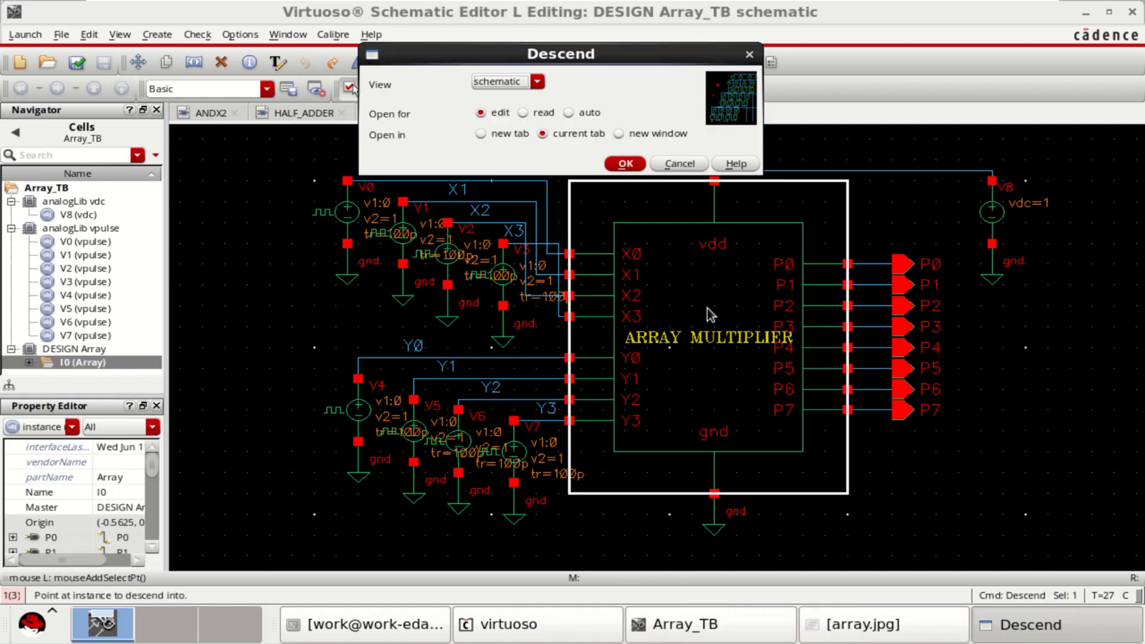
- Descend into the Array schematic, then into the FULL_ADDER_CMOS instance I9
left_click(624, 165)
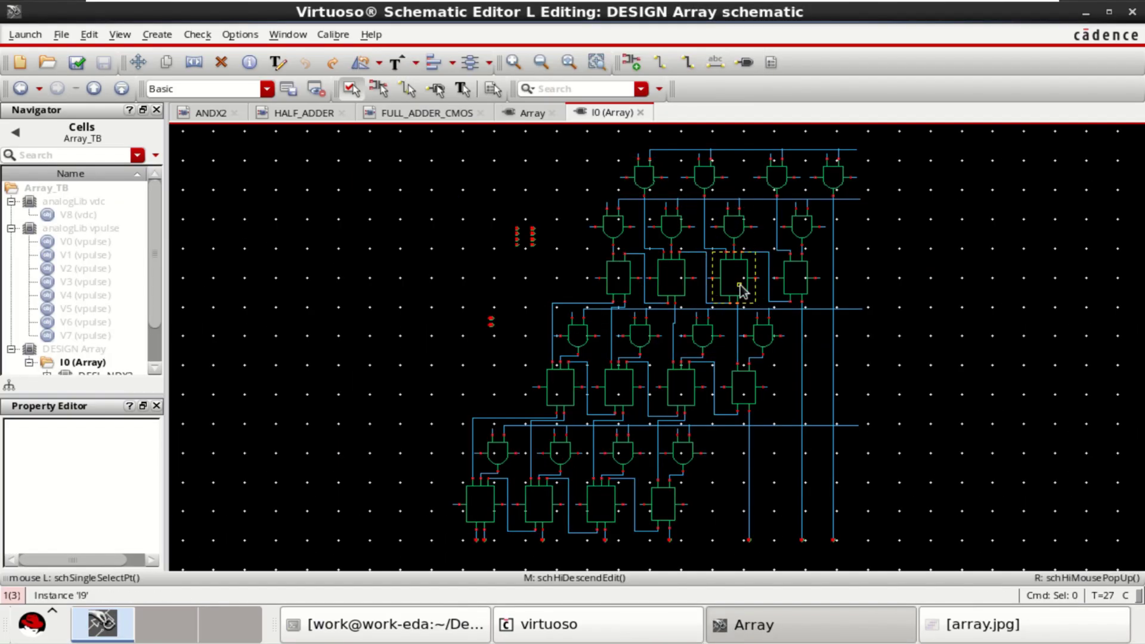
scroll(740, 285, "up", 4, "ctrl")
scroll(740, 285, "down", 4, "ctrl")
scroll(740, 285, "up", 4, "ctrl")
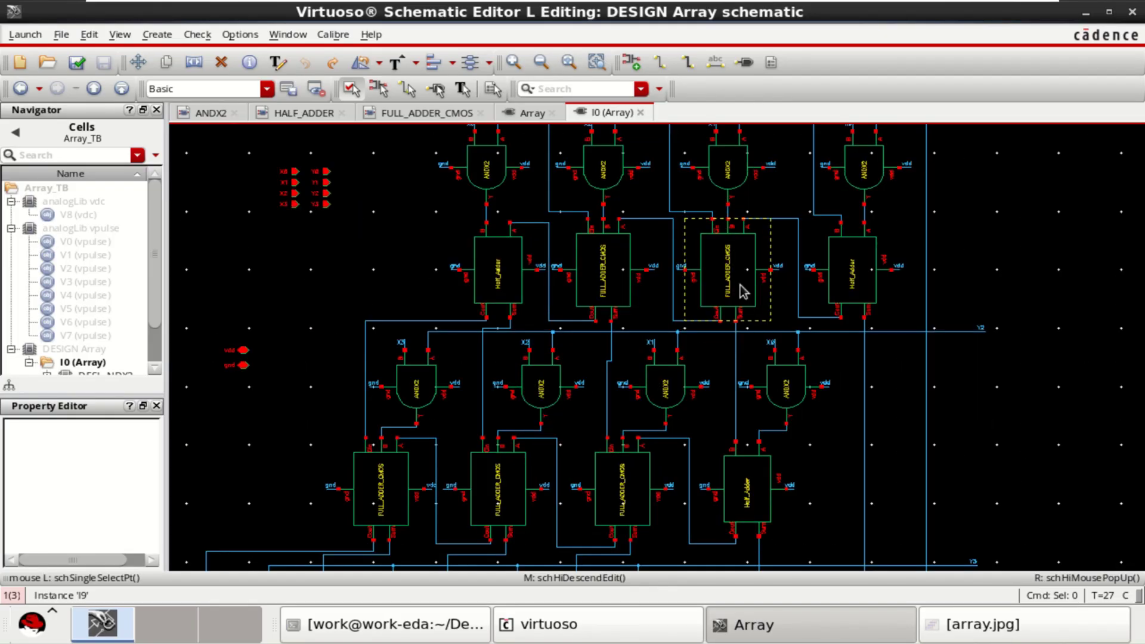
left_click(729, 264)
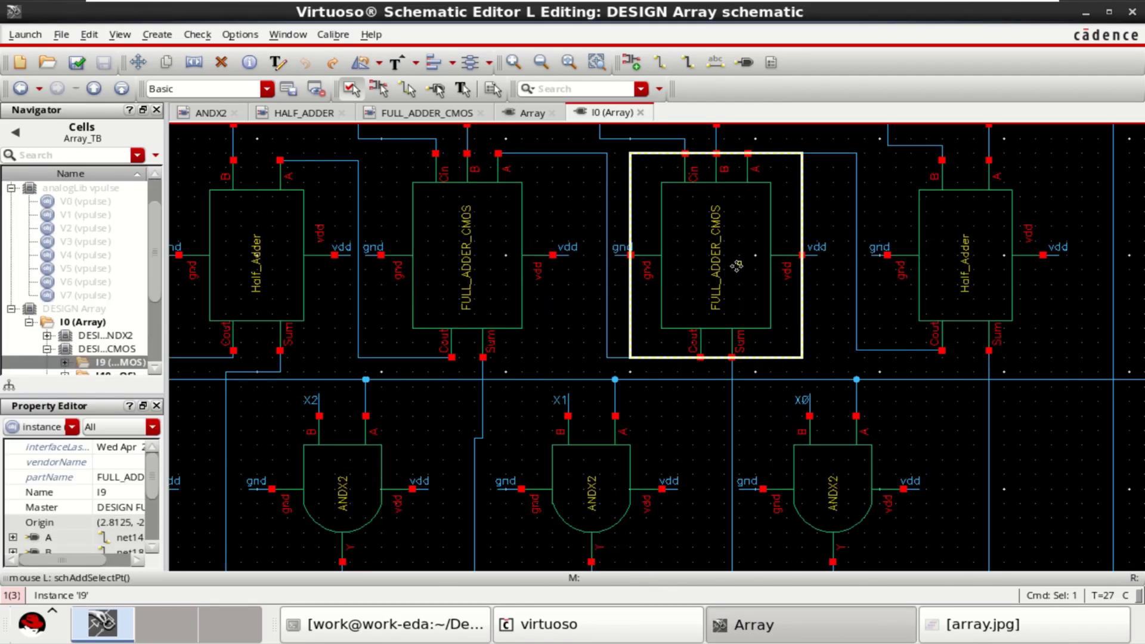
key("shift+e")
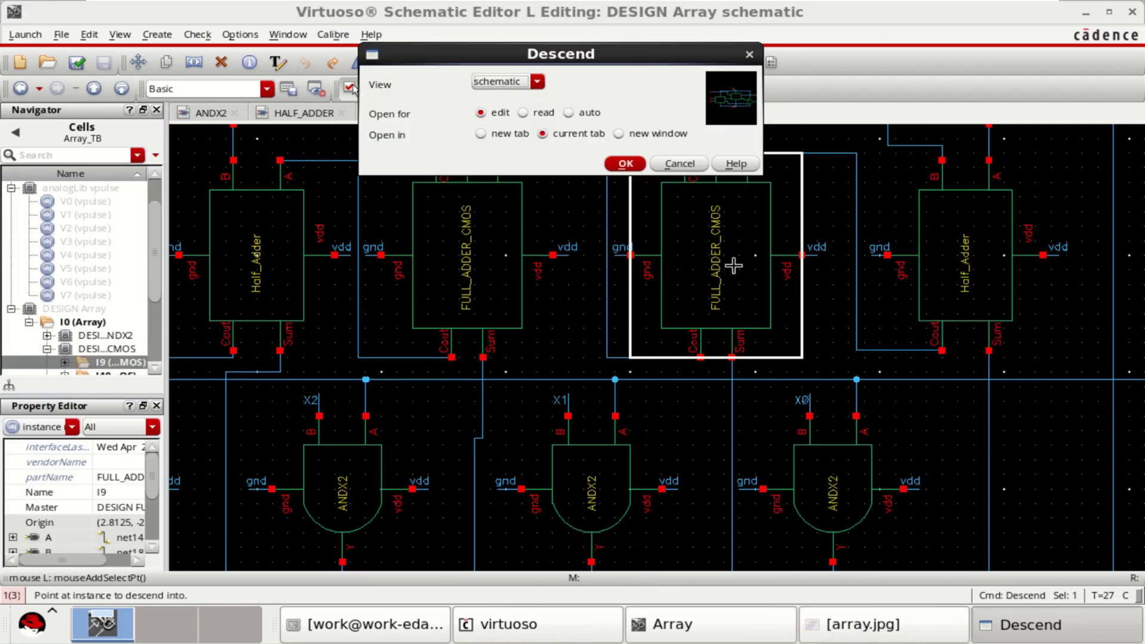
left_click(627, 165)
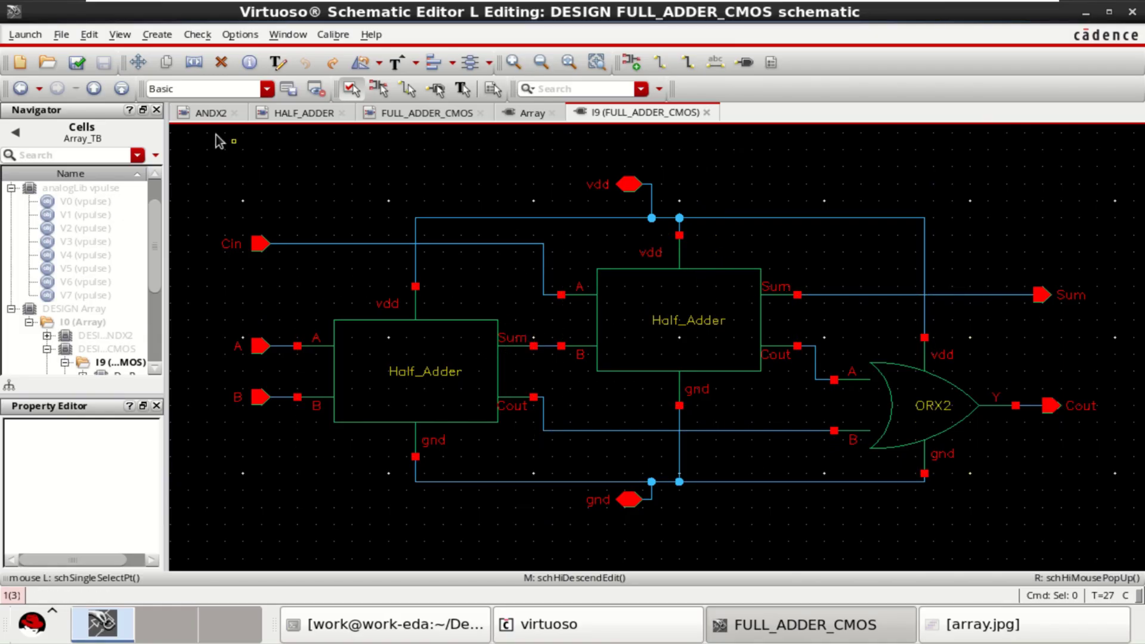
- Check and save each level while returning up to the Array_TB testbench
left_click(75, 63)
key("ctrl+b")
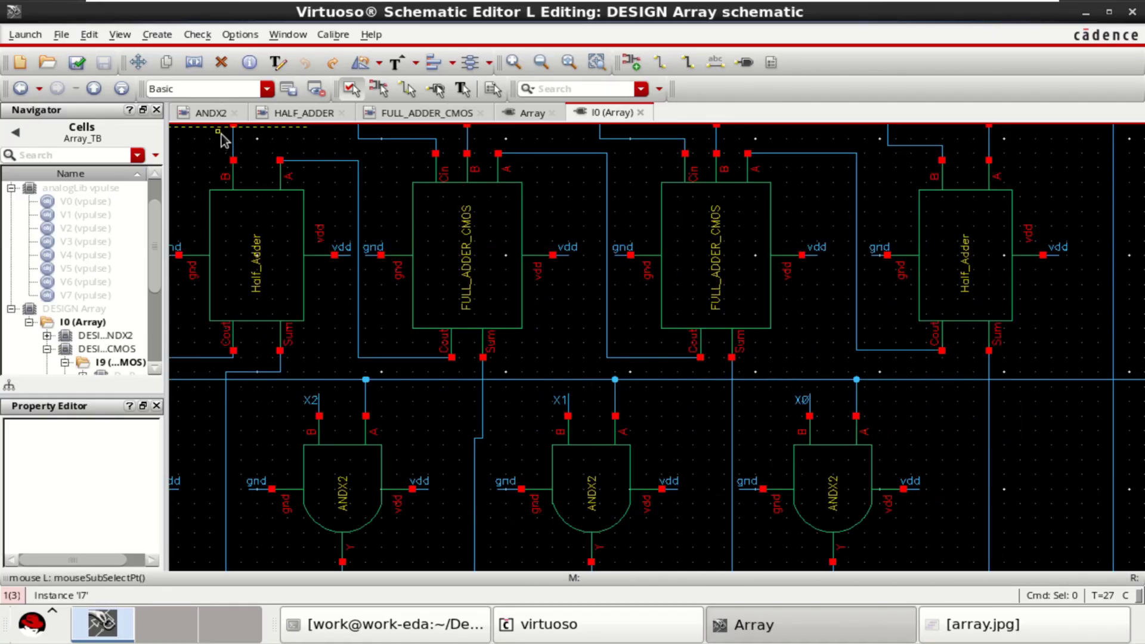
left_click(75, 63)
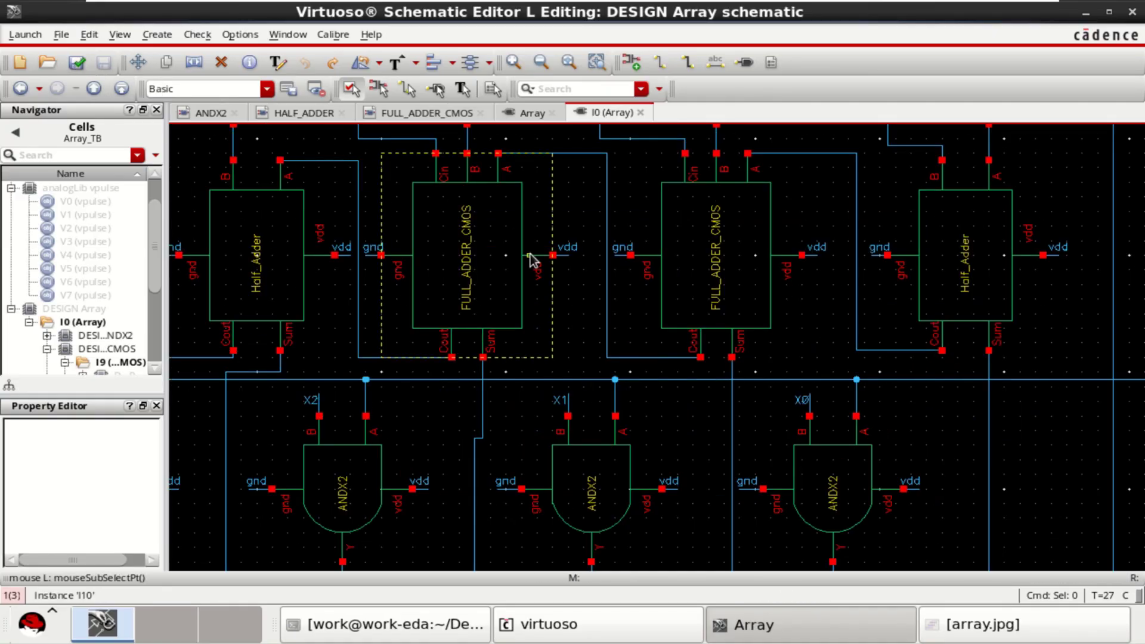
key("ctrl+b")
key("x")
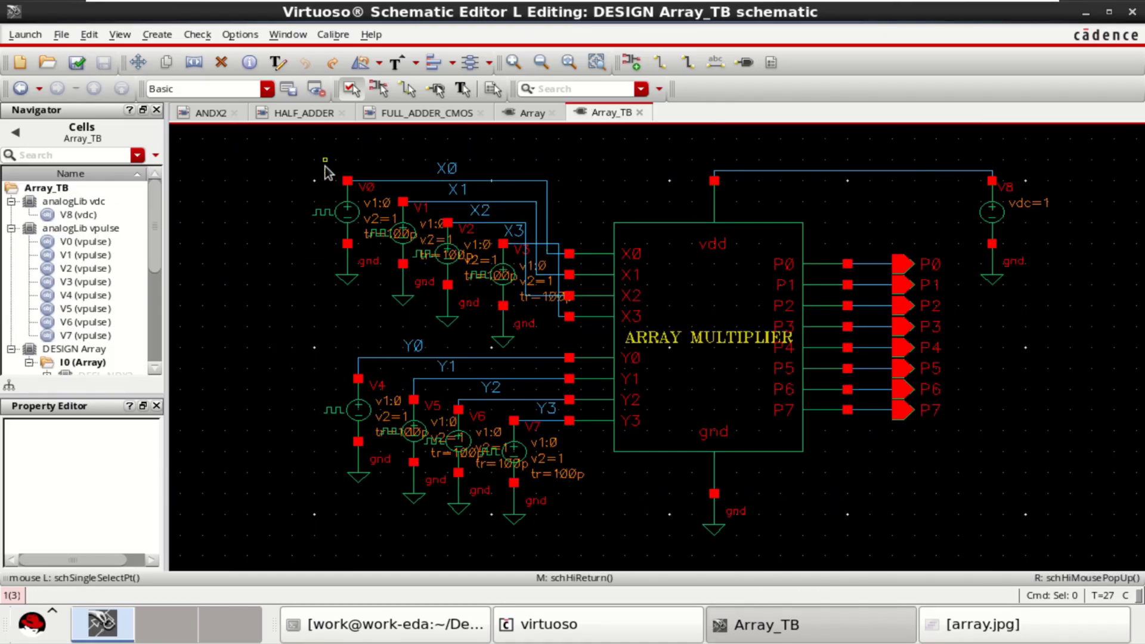
- Launch ADE L for Array_TB and move its window up and right
left_click(25, 34)
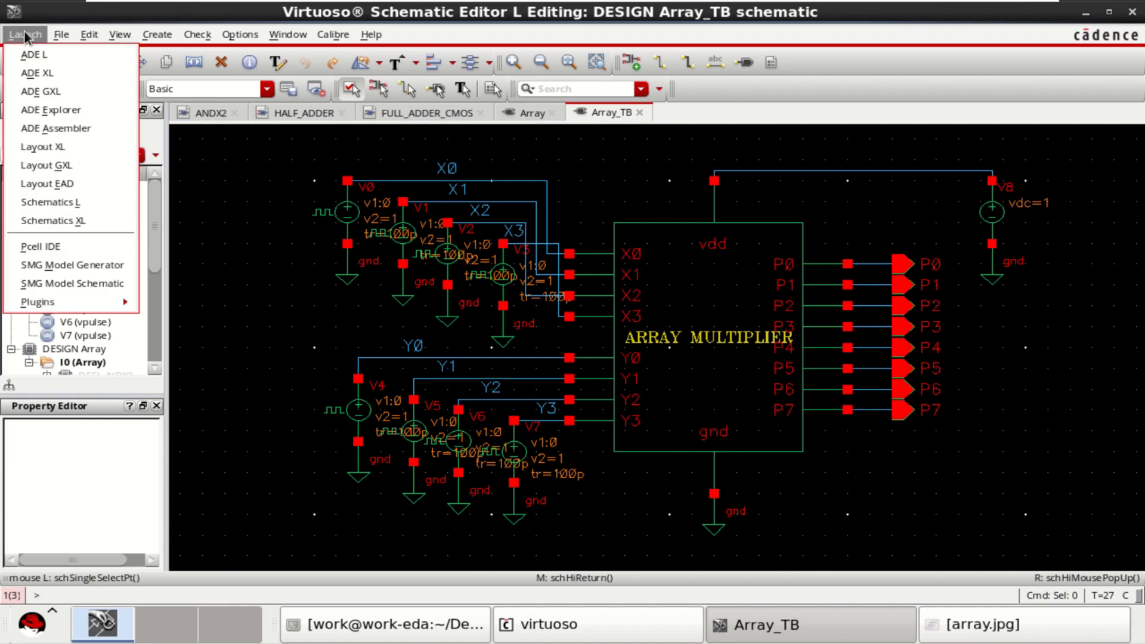
left_click(74, 55)
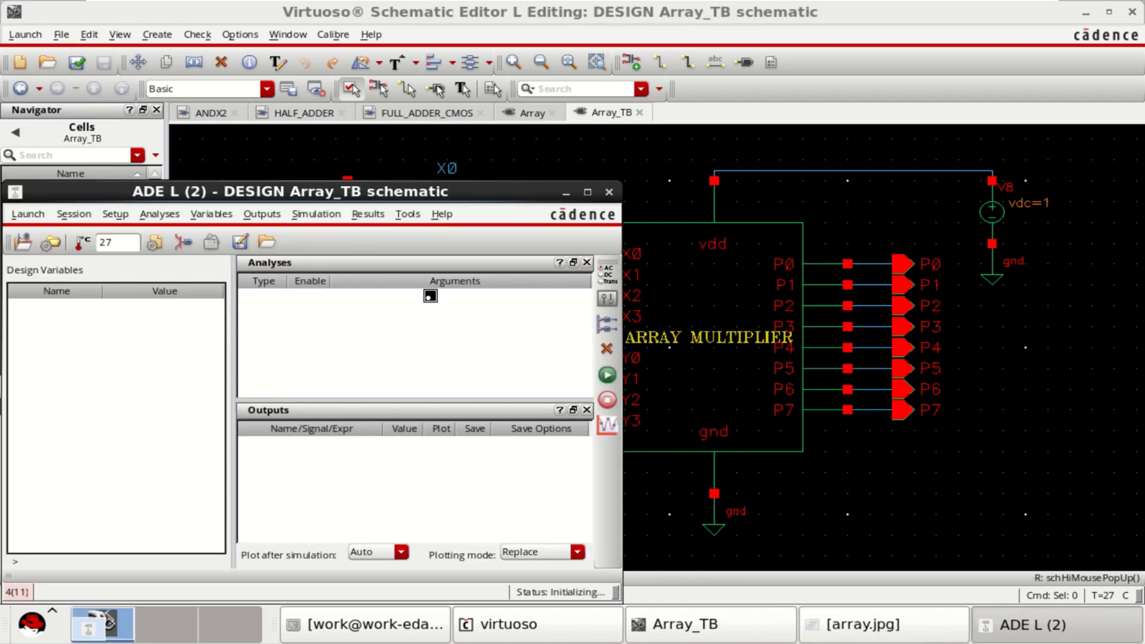
left_click_drag(453, 198, 631, 120)
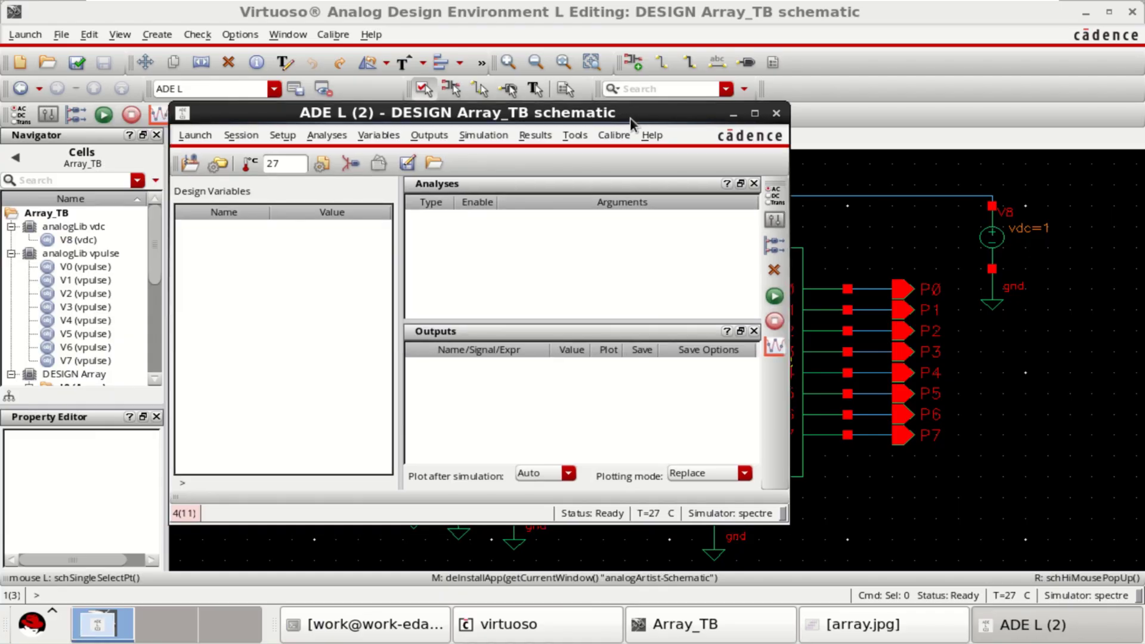
- Add an enabled 30n moderate-accuracy transient analysis, then open the output setup
right_click(526, 246)
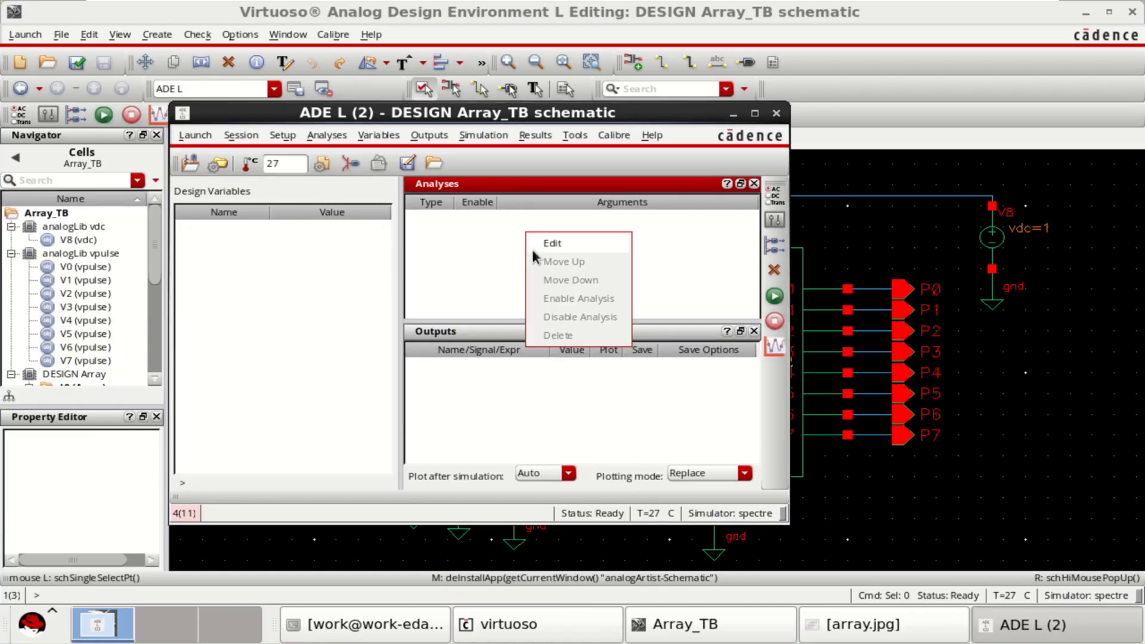
left_click(578, 241)
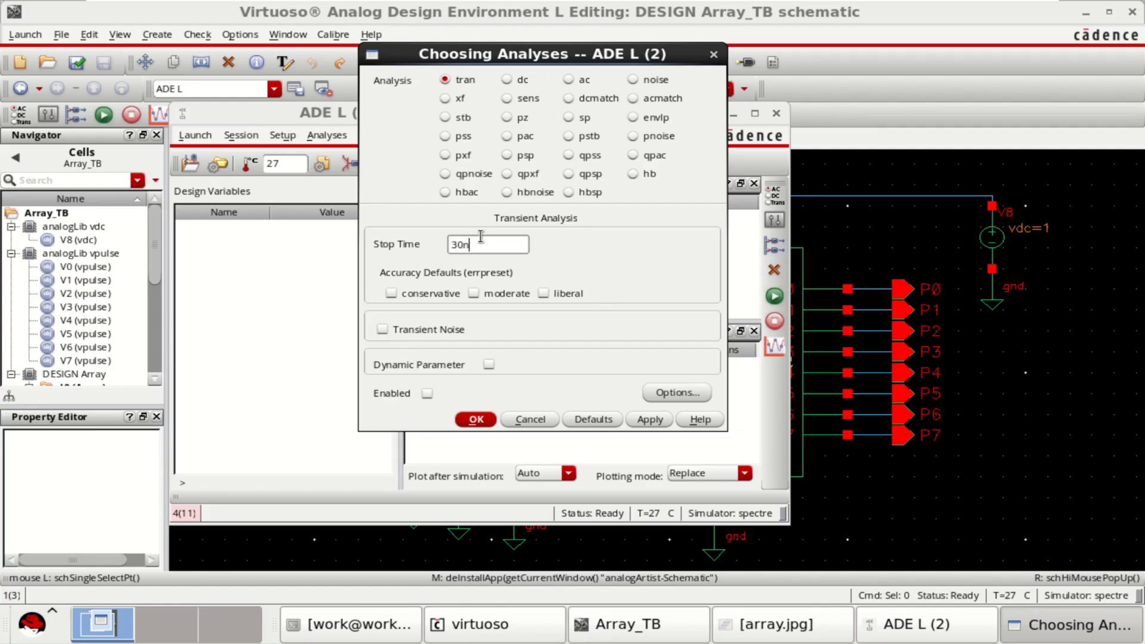
left_click(495, 294)
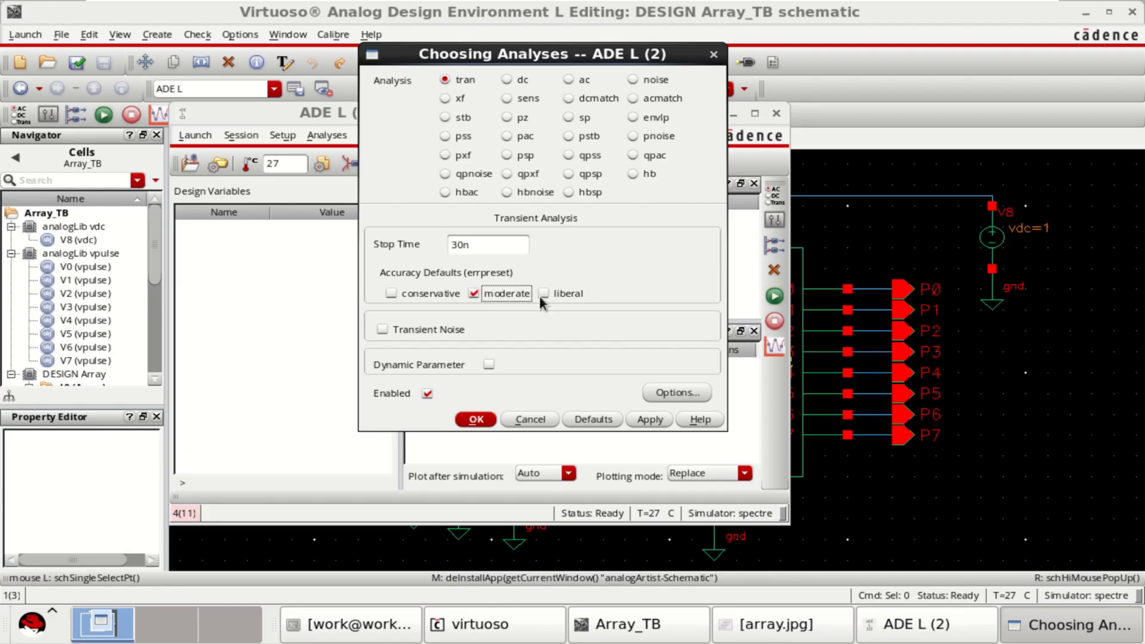
left_click(484, 419)
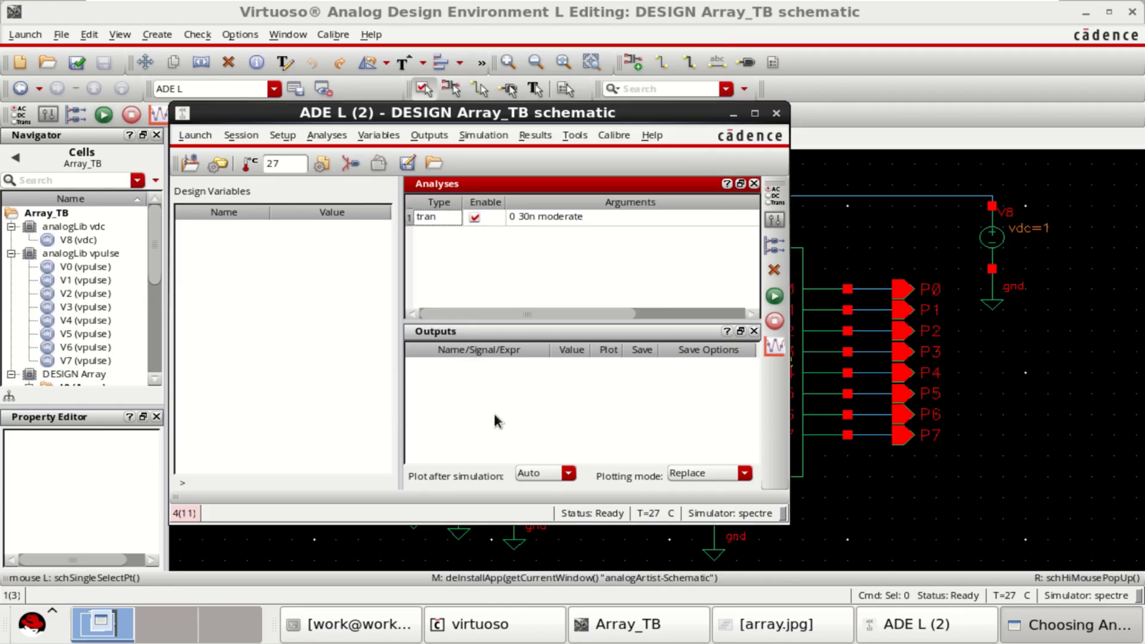
right_click(538, 407)
left_click(597, 403)
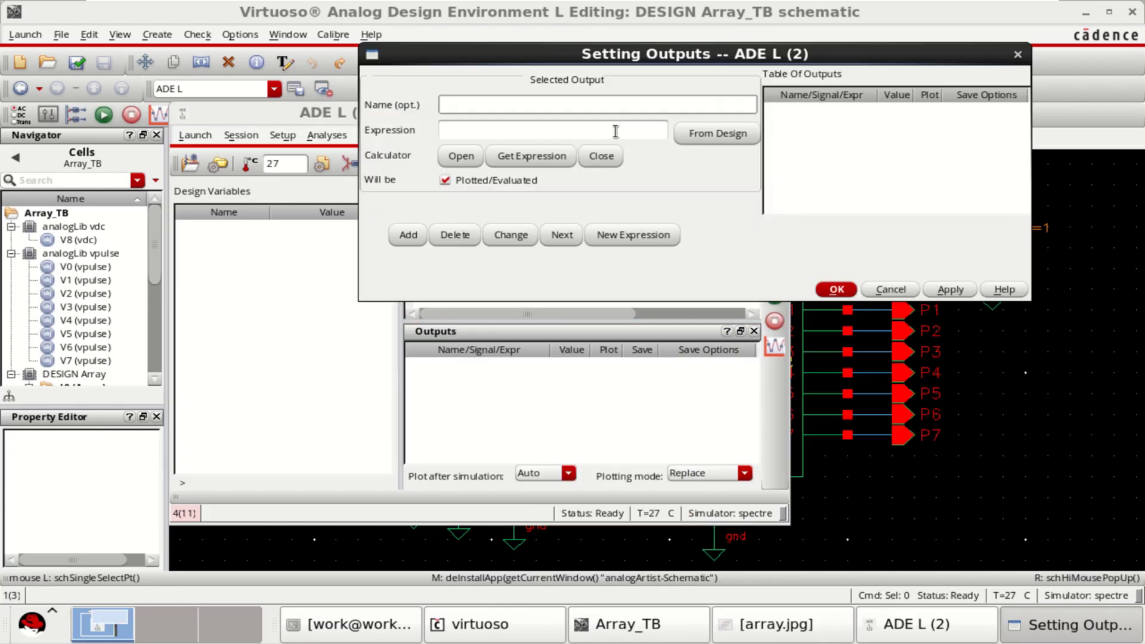
- Pick input nets X0–X3 and Y1–Y3 from the schematic for plotting
left_click(727, 136)
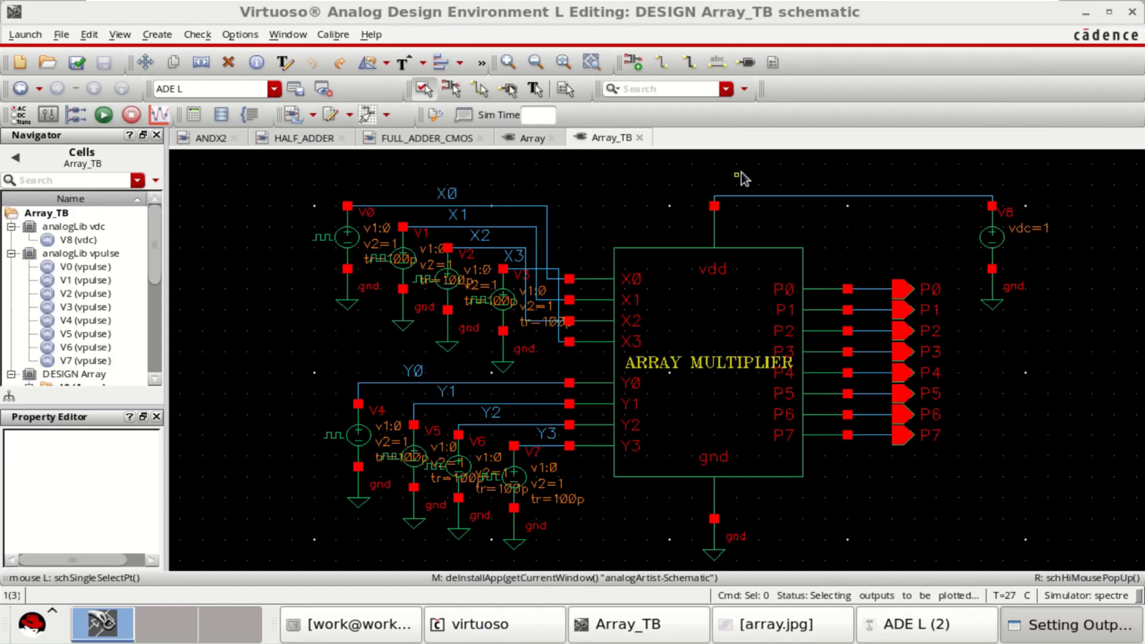
left_click(446, 195)
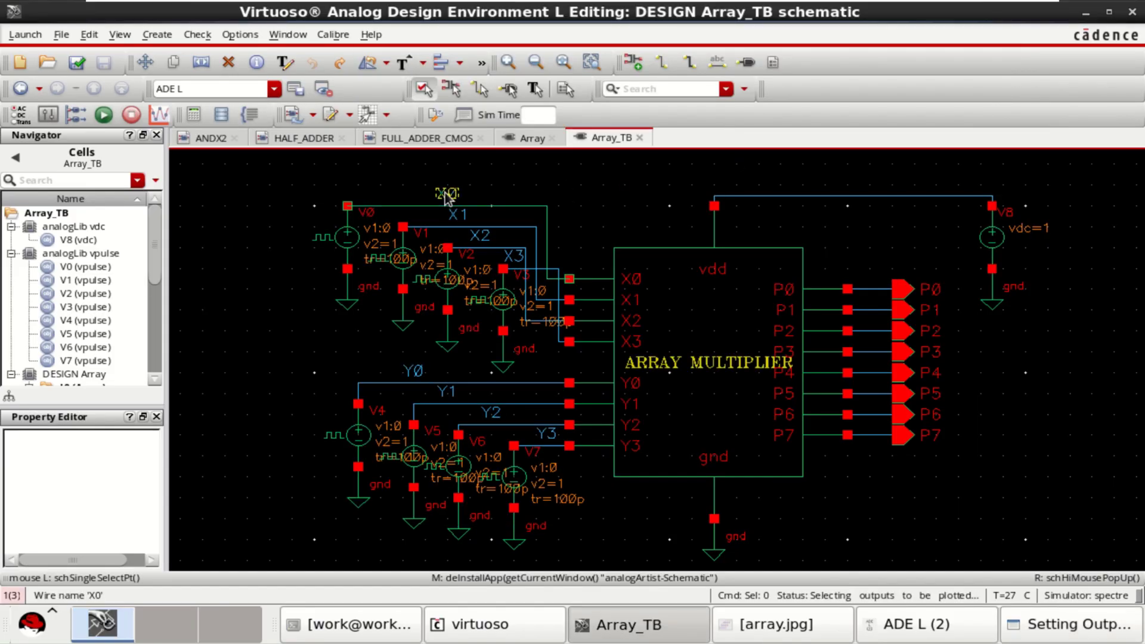
left_click(460, 216)
left_click(483, 237)
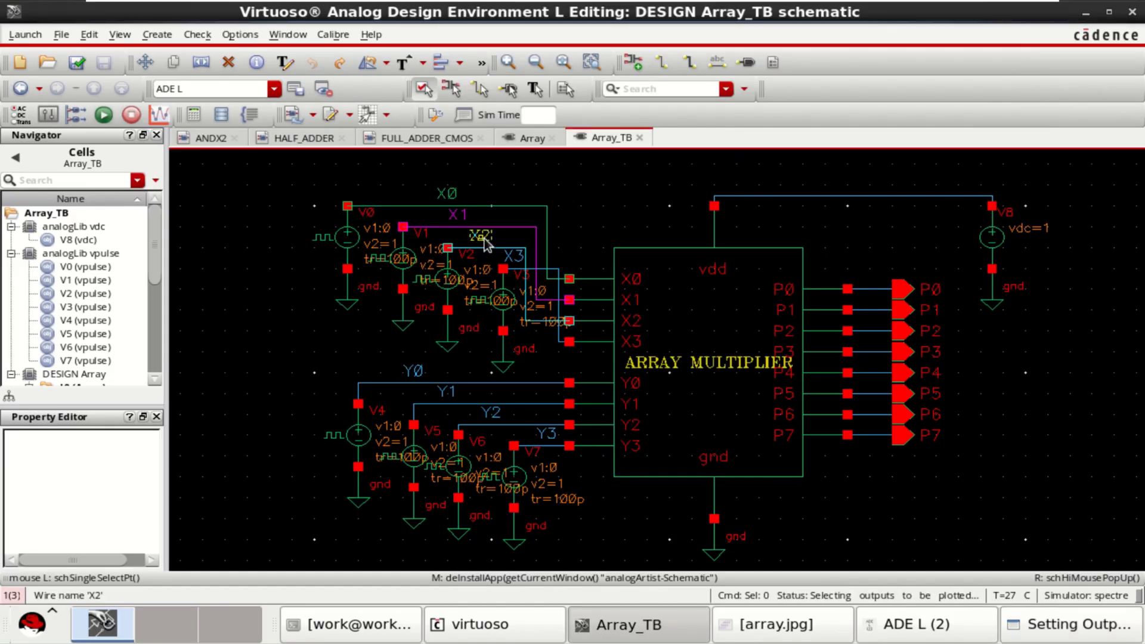
left_click(515, 258)
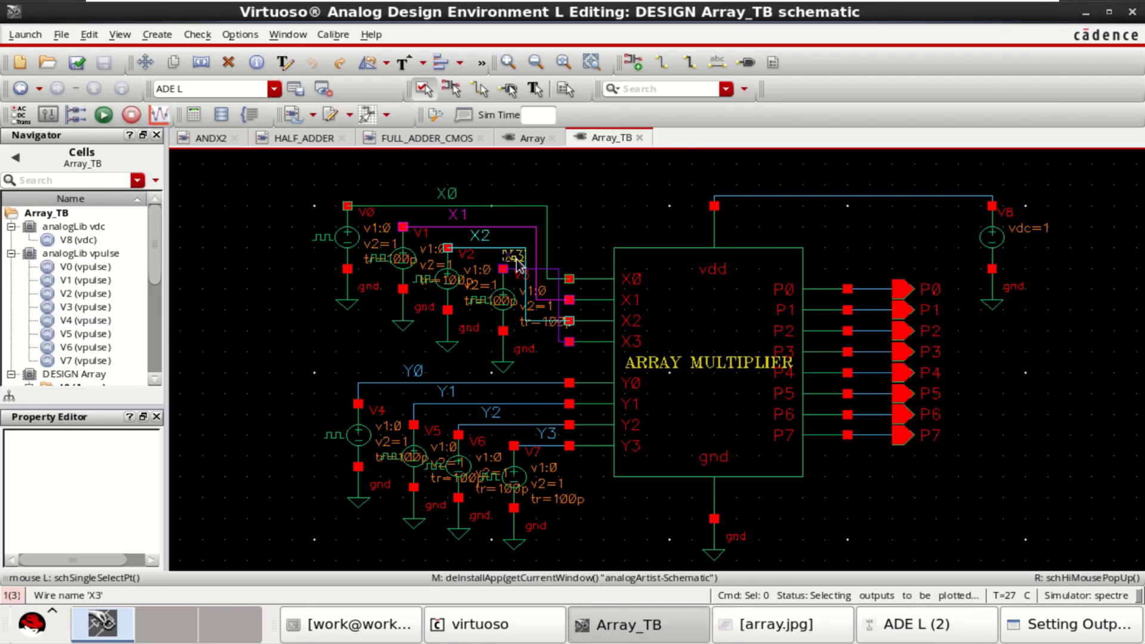
left_click(446, 391)
left_click(493, 418)
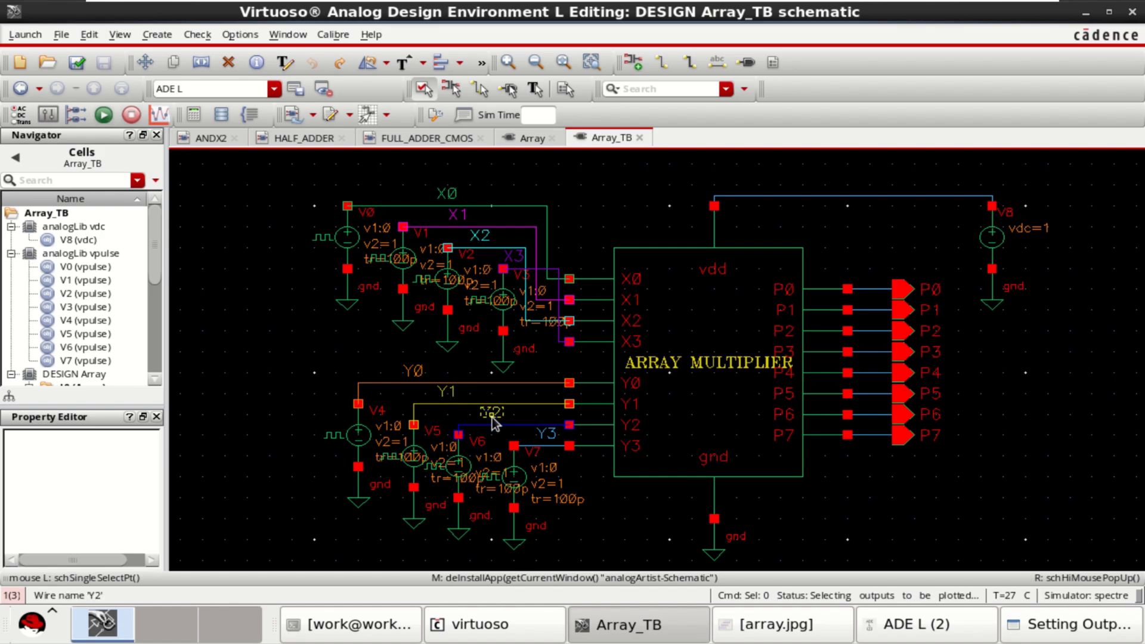
left_click(545, 434)
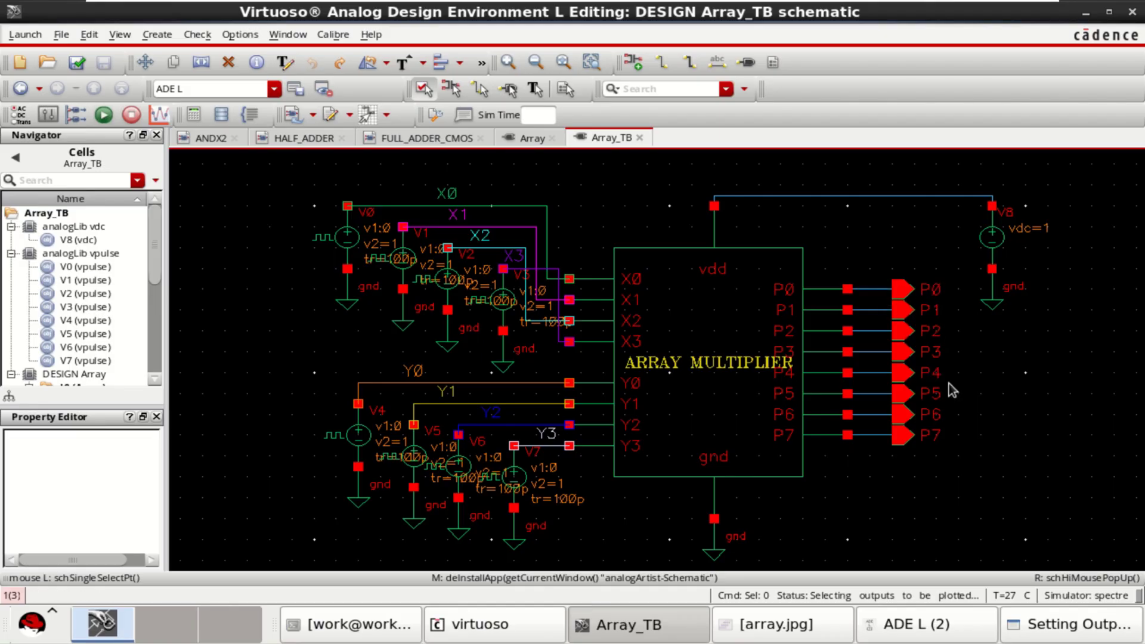
- Pick output nets P0–P7 for plotting and raise the Setting Outputs dialog
left_click(881, 293)
left_click(878, 314)
left_click(879, 330)
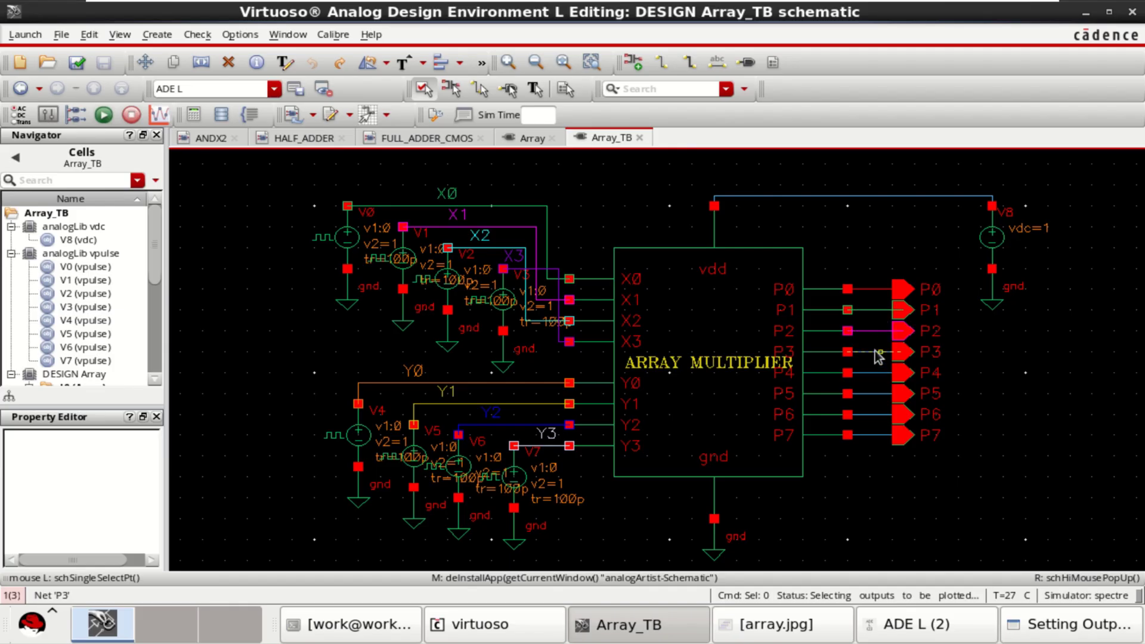
left_click(875, 352)
left_click(877, 374)
left_click(878, 394)
left_click(880, 418)
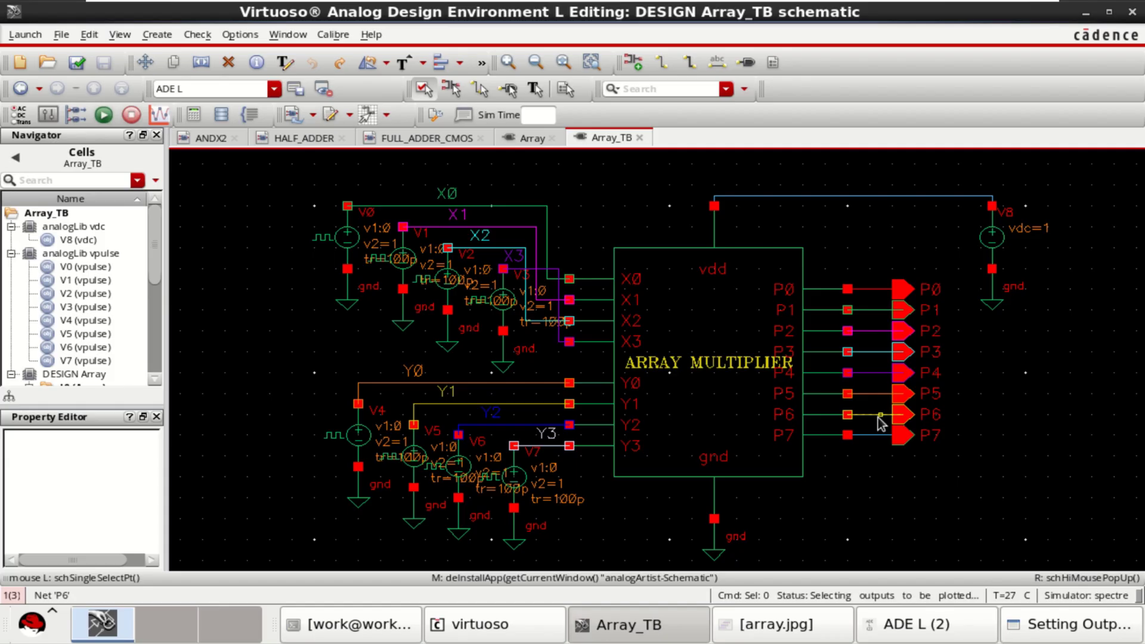
left_click(872, 437)
left_click(1029, 623)
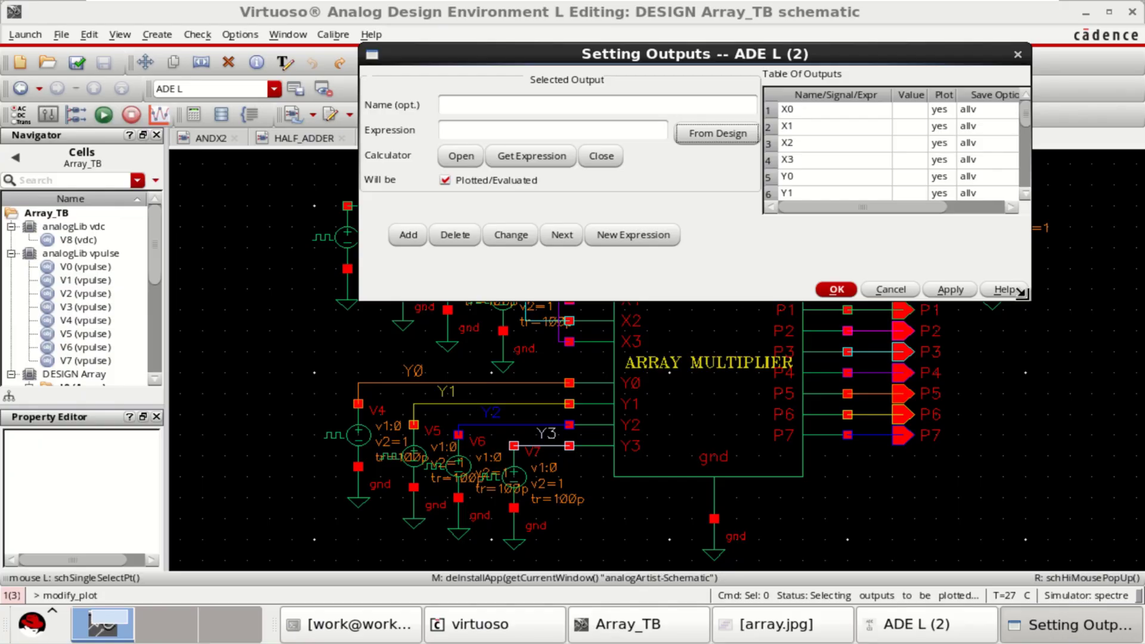
- Enlarge the outputs list to show all 16 signals, accept them, and raise ADE L
left_click_drag(1030, 302, 1053, 566)
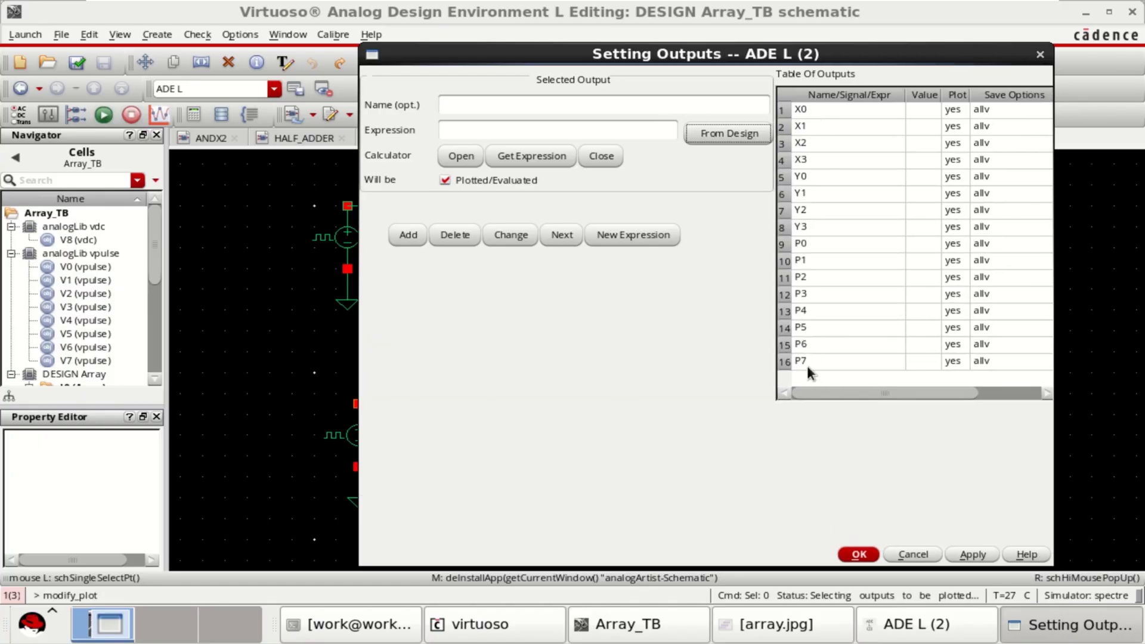
left_click(863, 555)
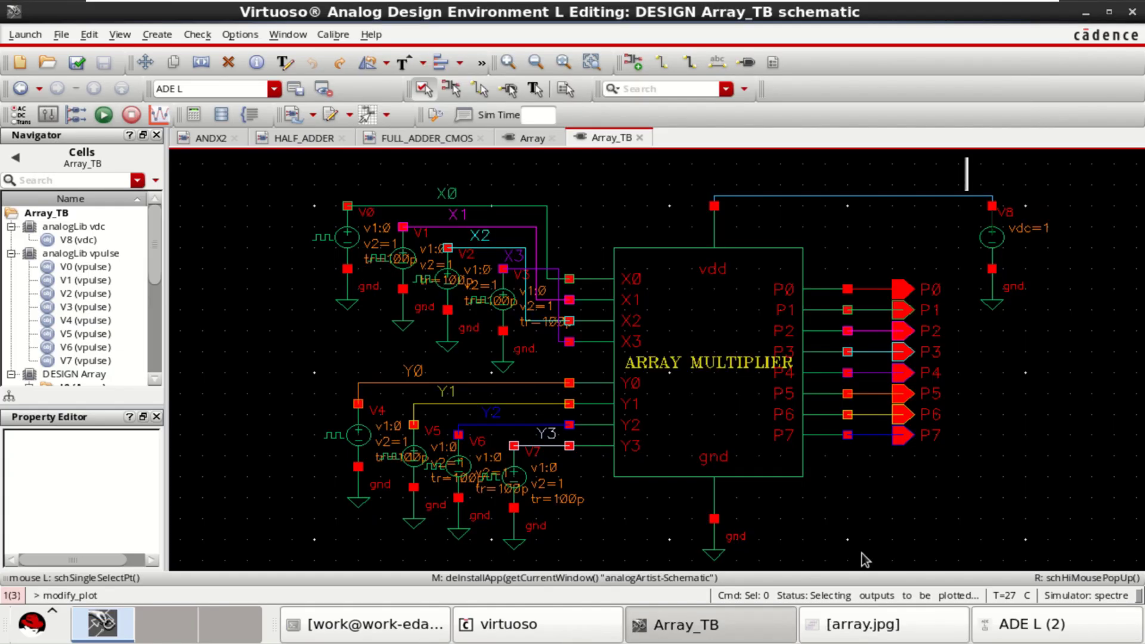
left_click(1031, 623)
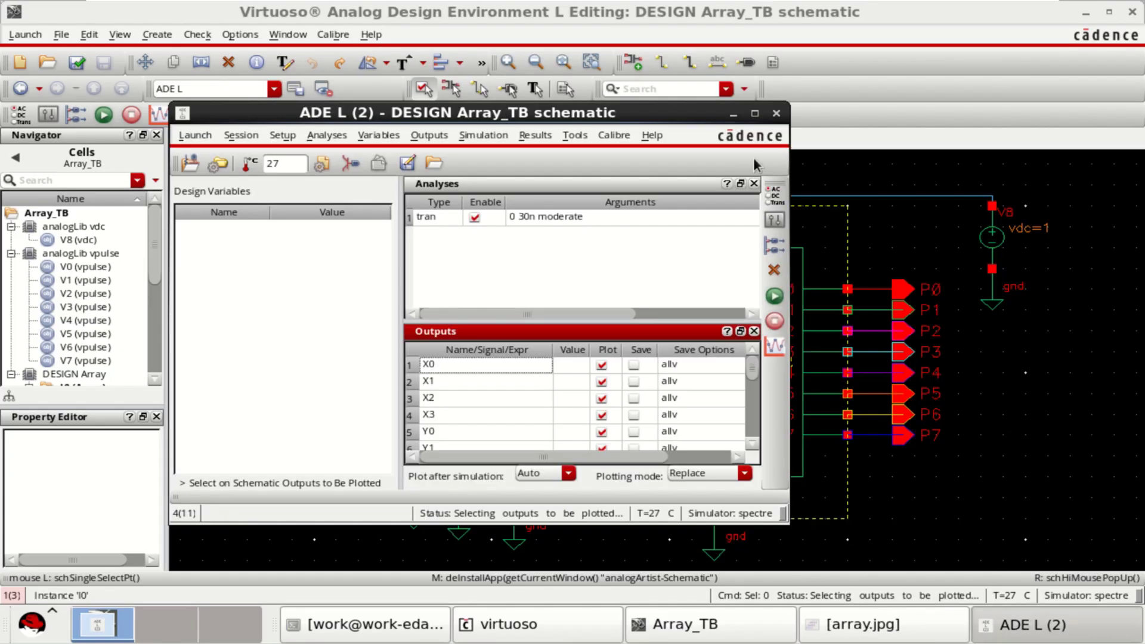
- Netlist and run the 30 ns transient simulation, moving ADE L in front of the log
left_click(775, 297)
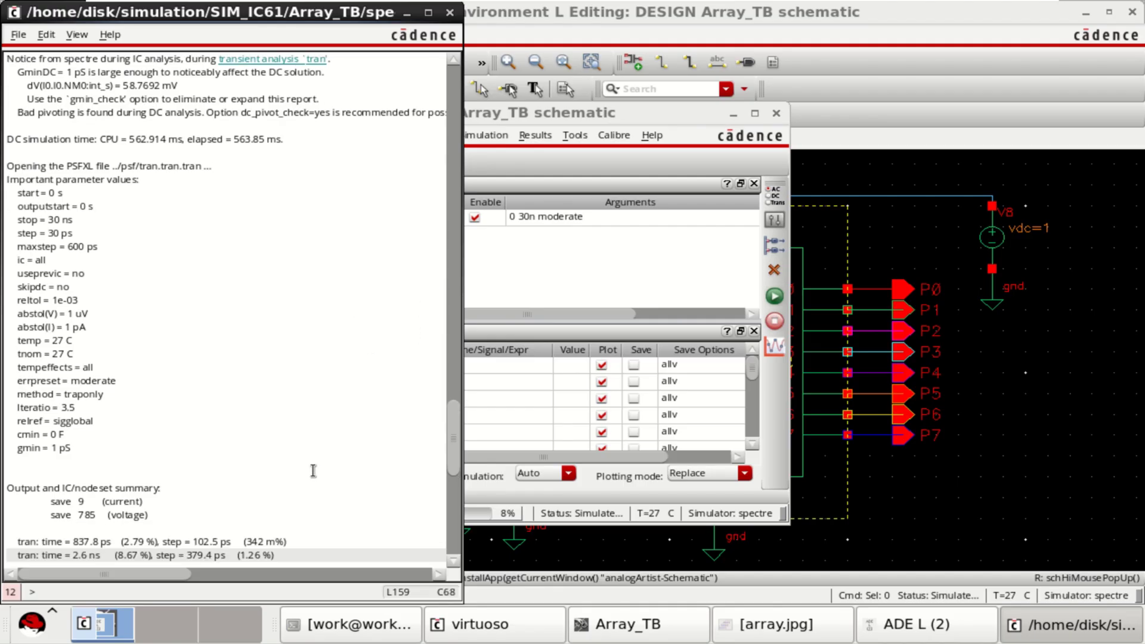
left_click_drag(654, 106, 743, 94)
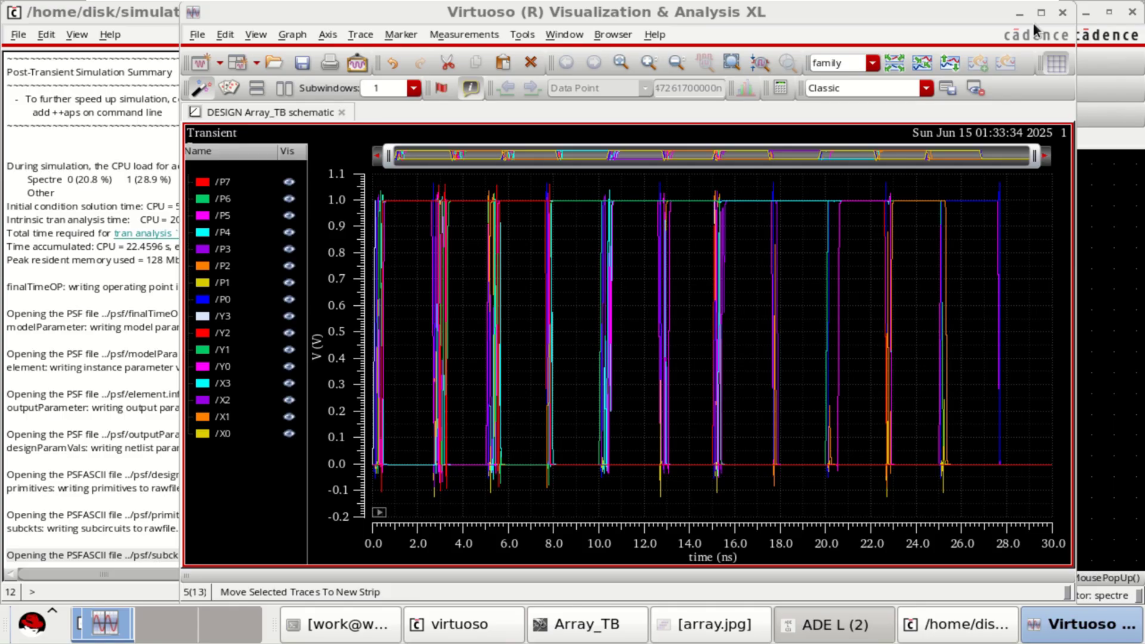
- Maximize the waveform window and split the traces into separate strips, P7 down to X3
left_click(1042, 13)
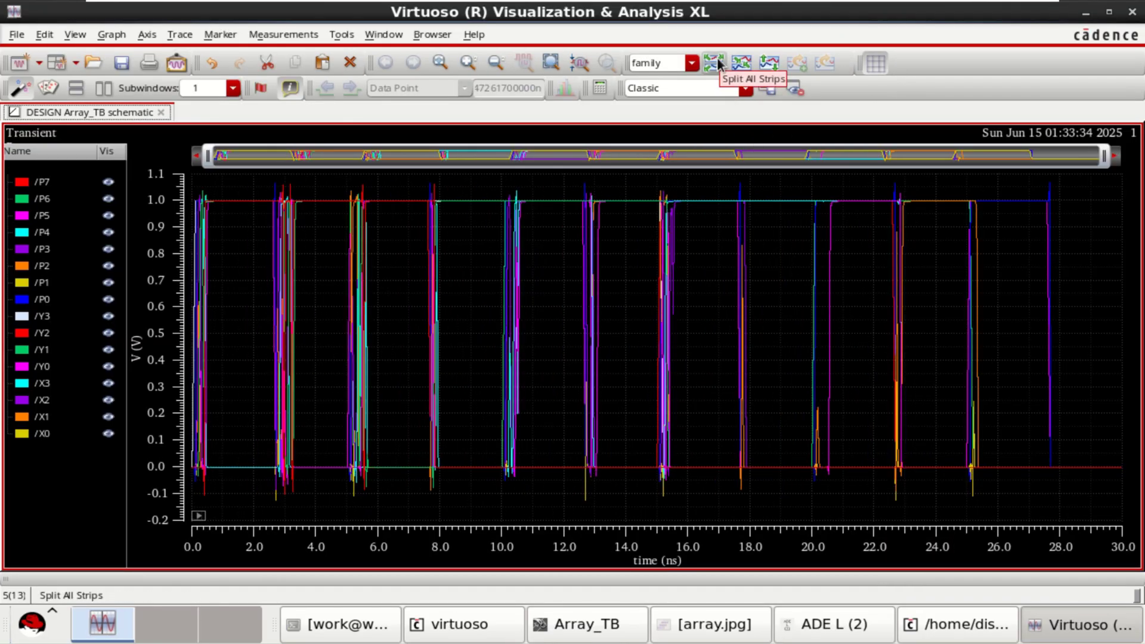
left_click(714, 63)
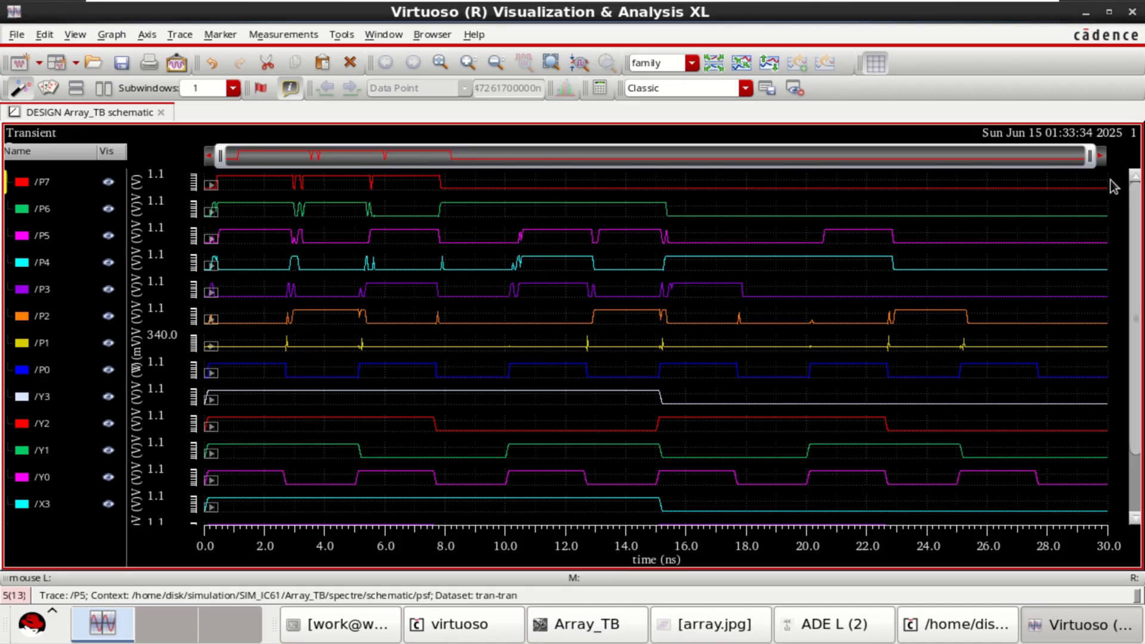
left_click_drag(1136, 269, 1141, 391)
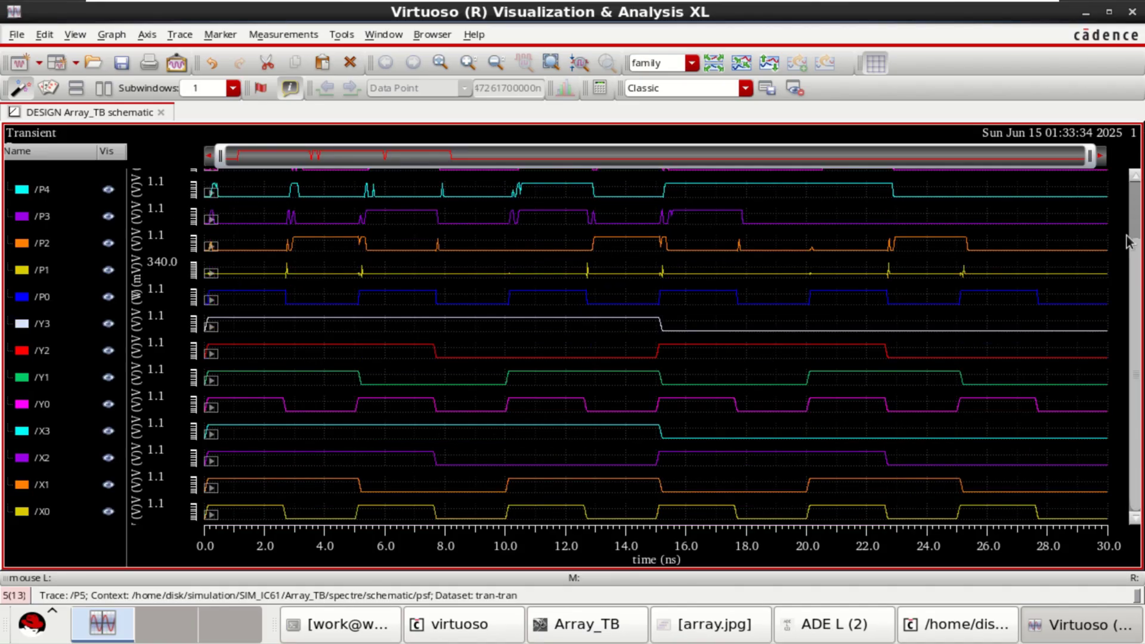
left_click_drag(1135, 267, 1137, 174)
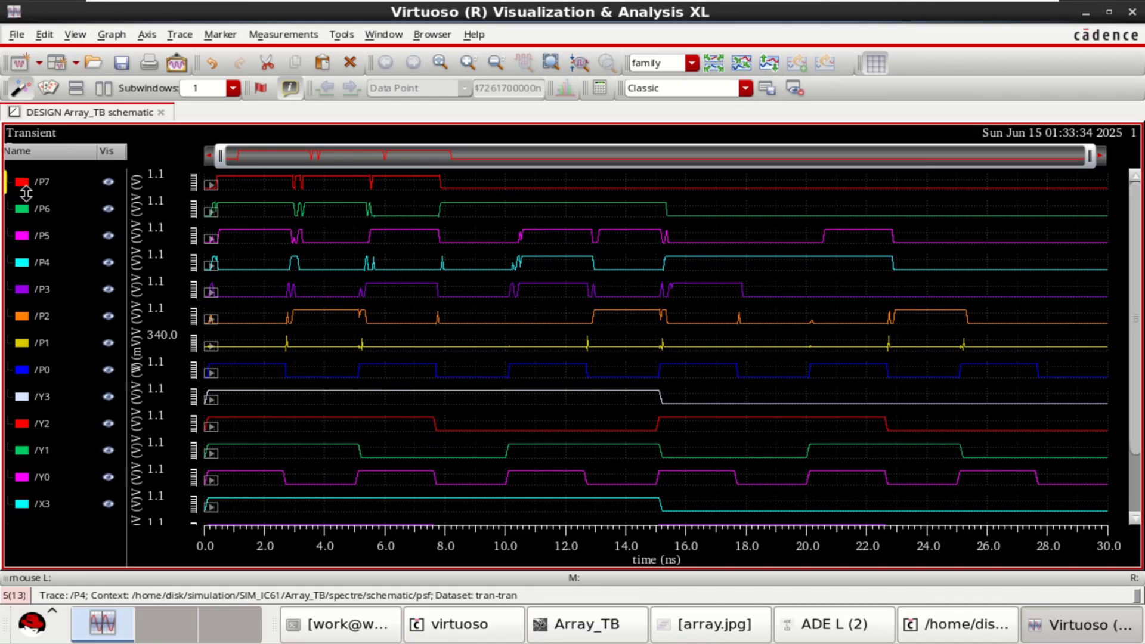
left_click(48, 371)
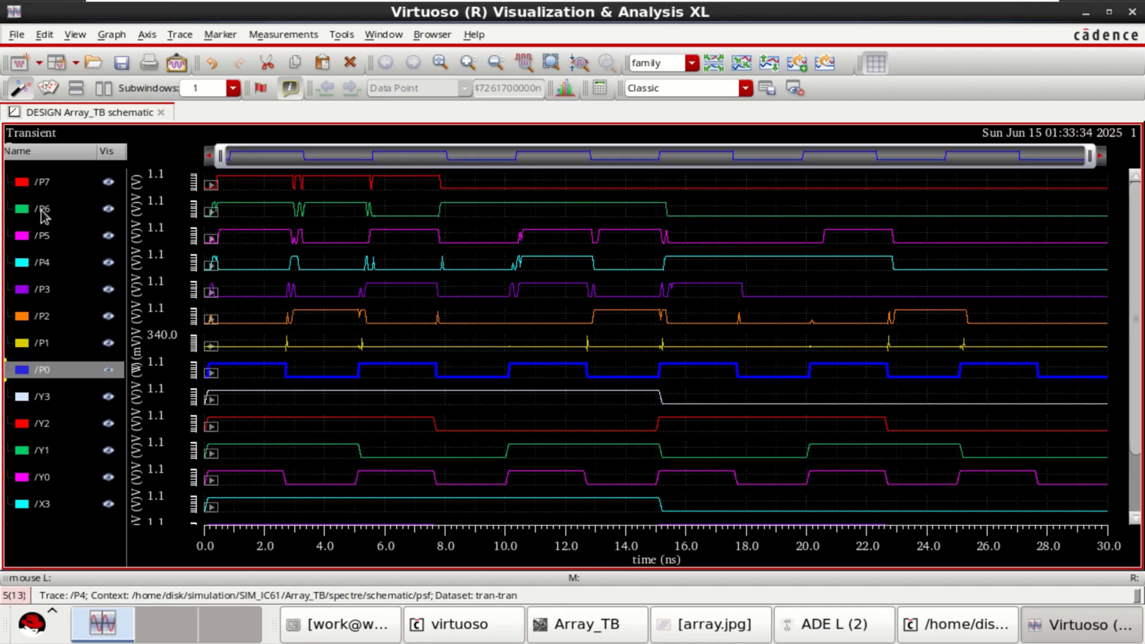
left_click(45, 185, "ctrl")
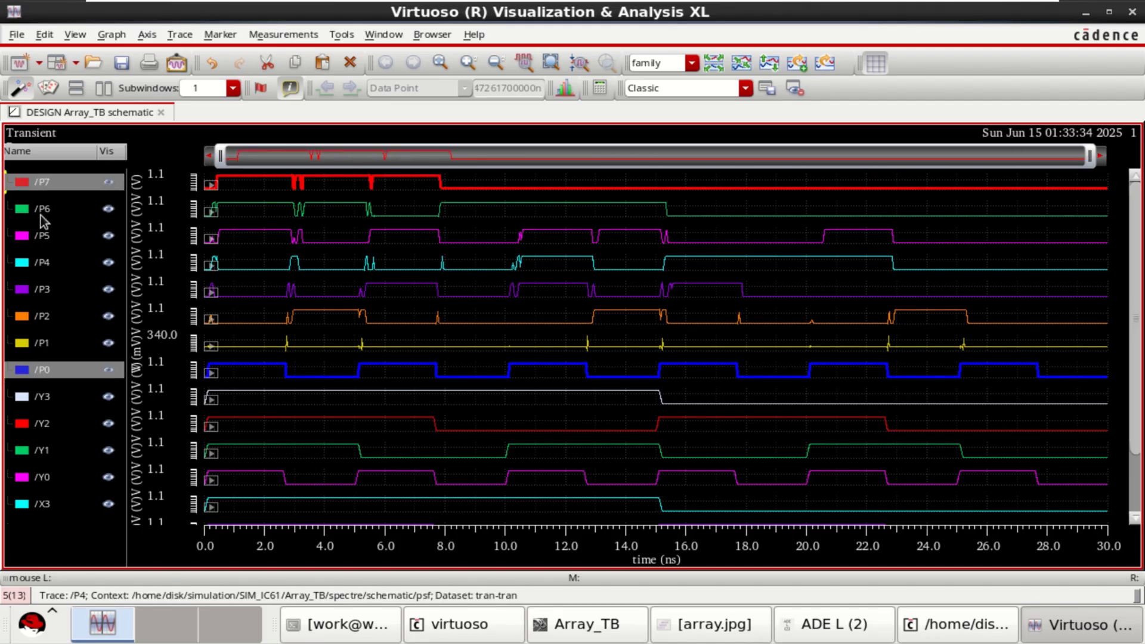
left_click(42, 239, "shift")
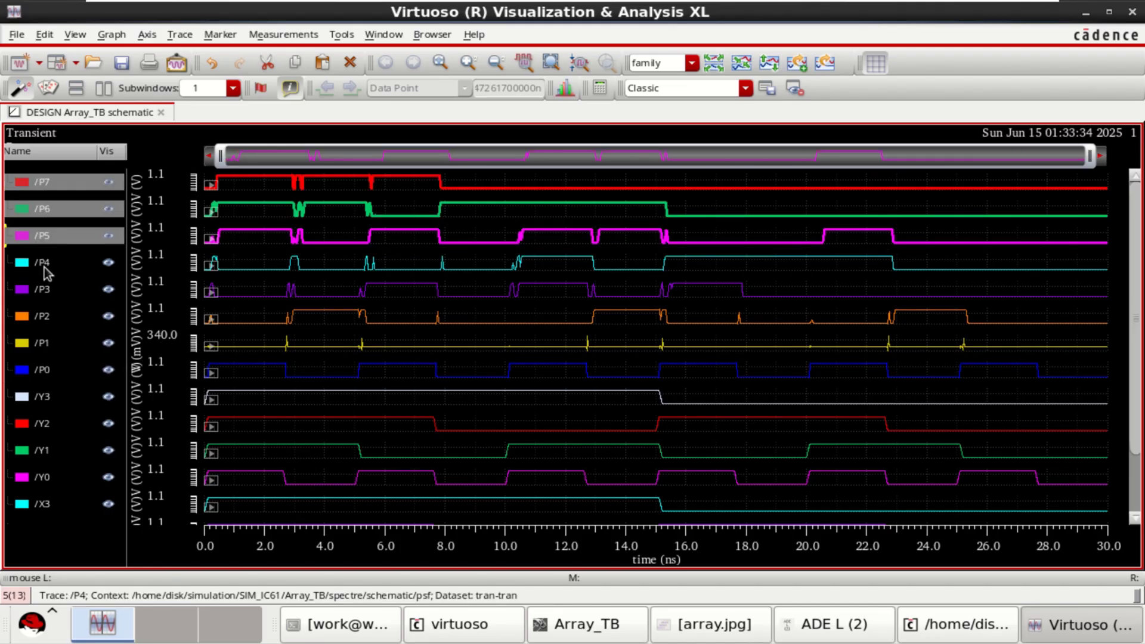
left_click(44, 266, "shift")
left_click(48, 292, "shift")
left_click(39, 319, "shift")
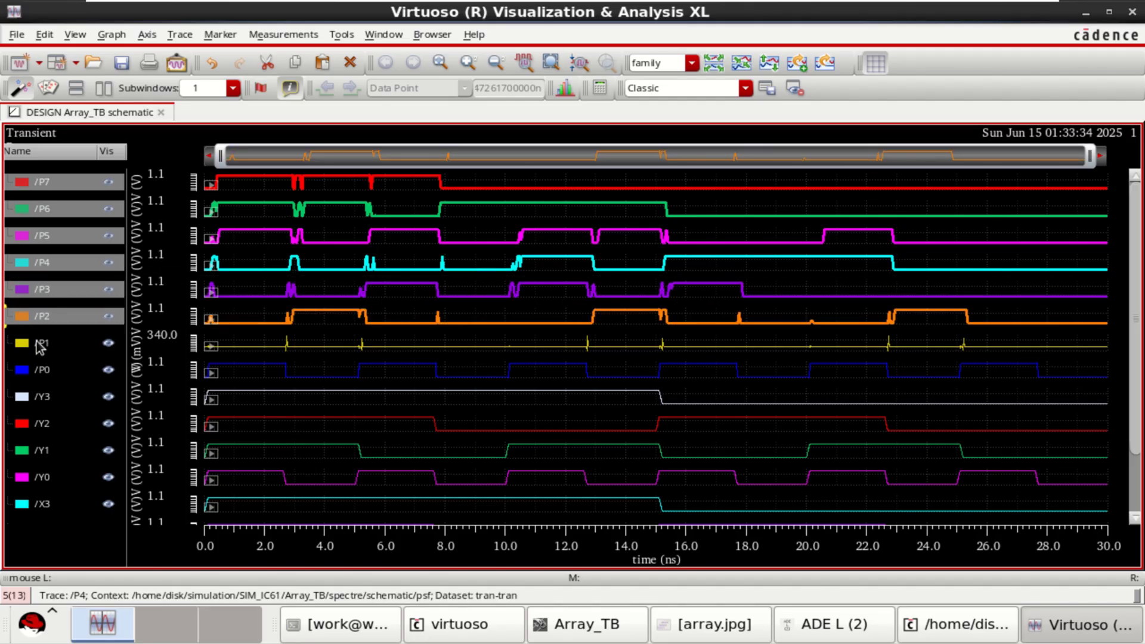
left_click(40, 346, "shift")
left_click(41, 371, "shift")
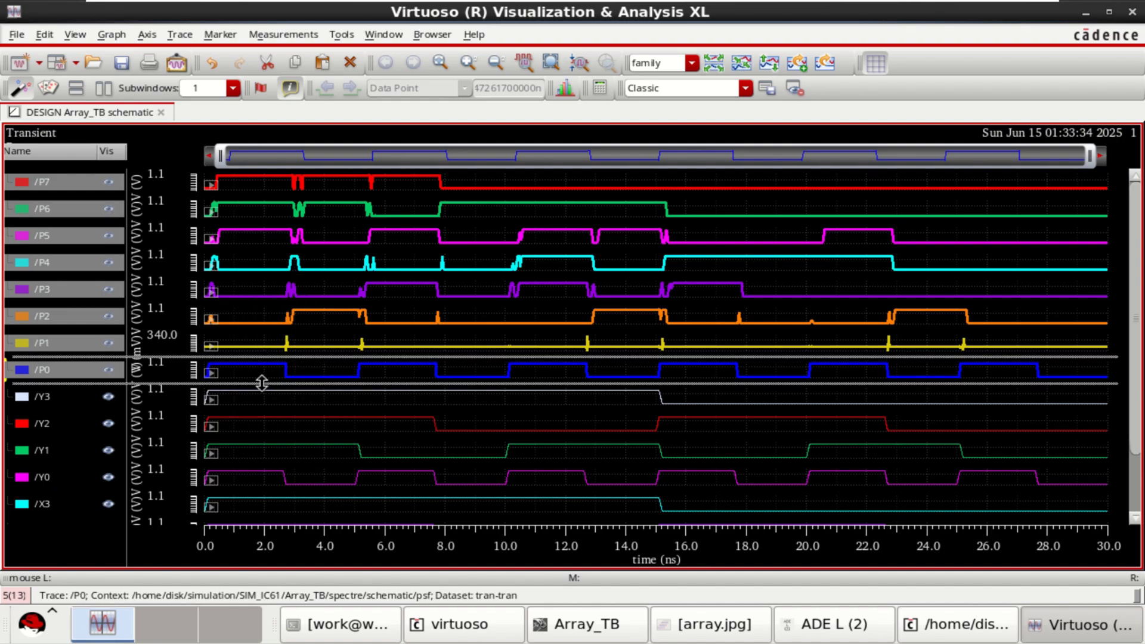
left_click(251, 316)
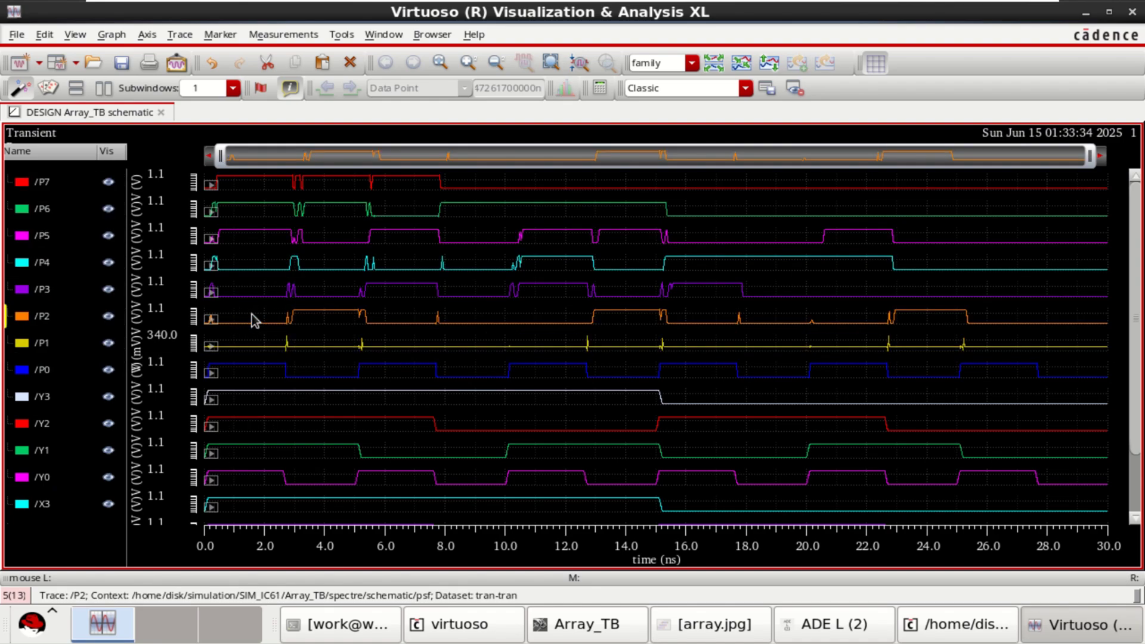
- Place a V1 vertical marker at about 1.46 ns to read every signal's value
key("v")
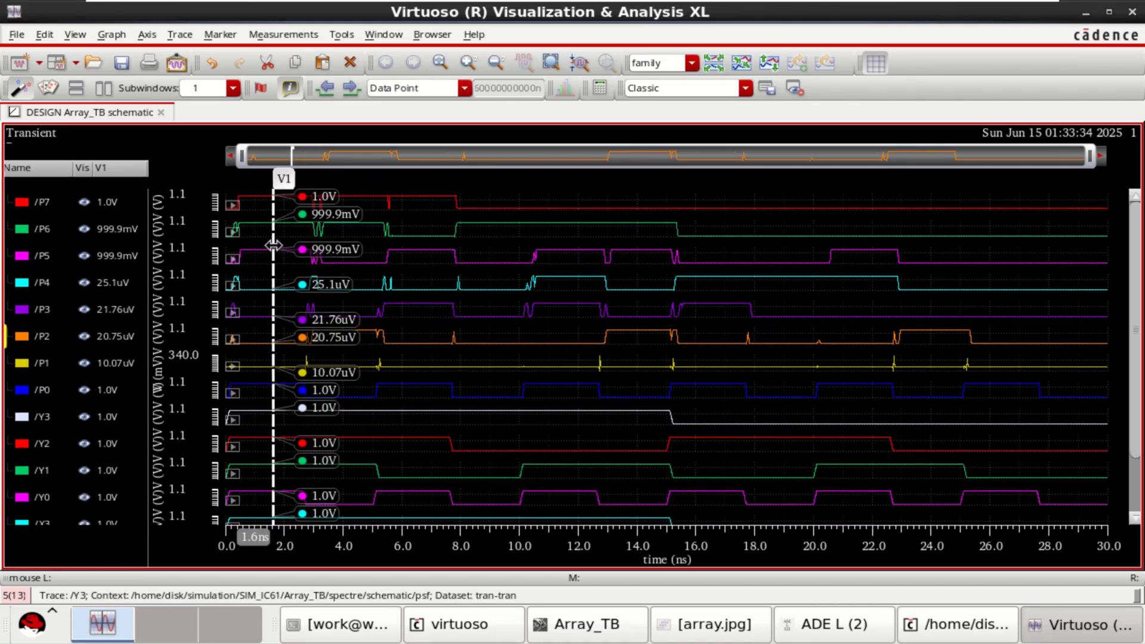
left_click_drag(271, 244, 270, 245)
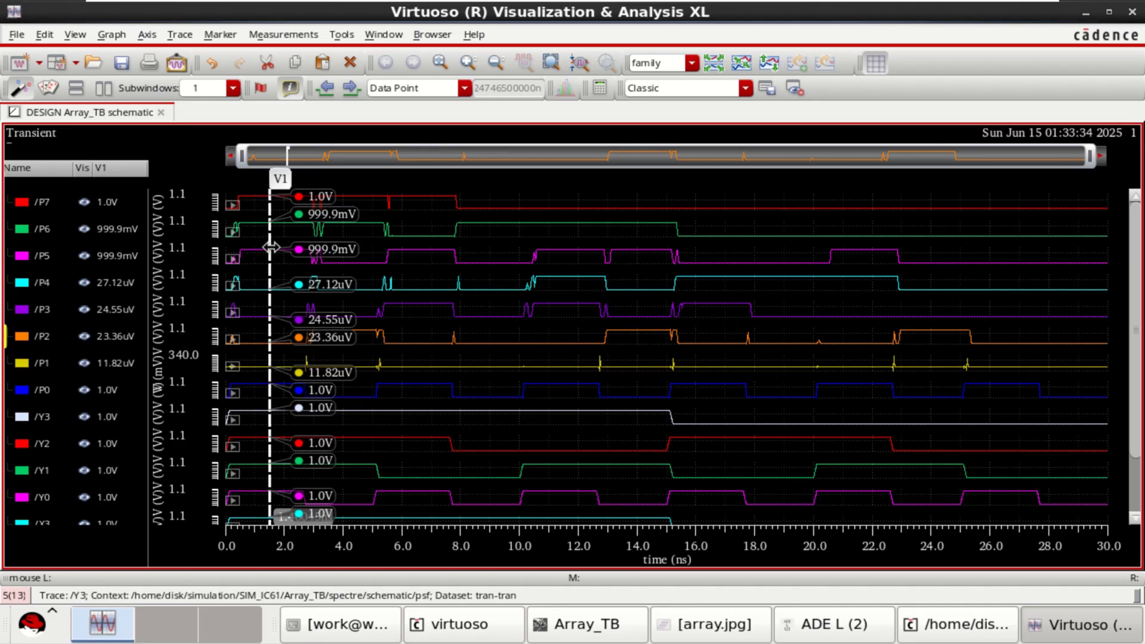
scroll(243, 410, "down", 3)
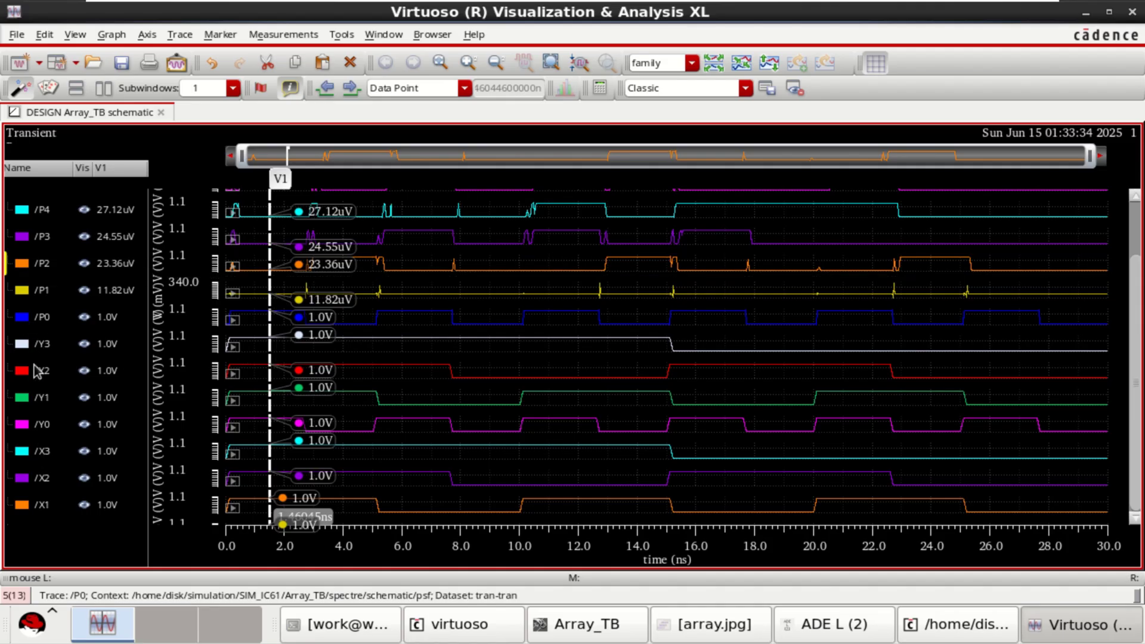
- Highlight the X1, Y3 and P0 traces, move the marker later, then minimize the viewer
left_click(42, 507)
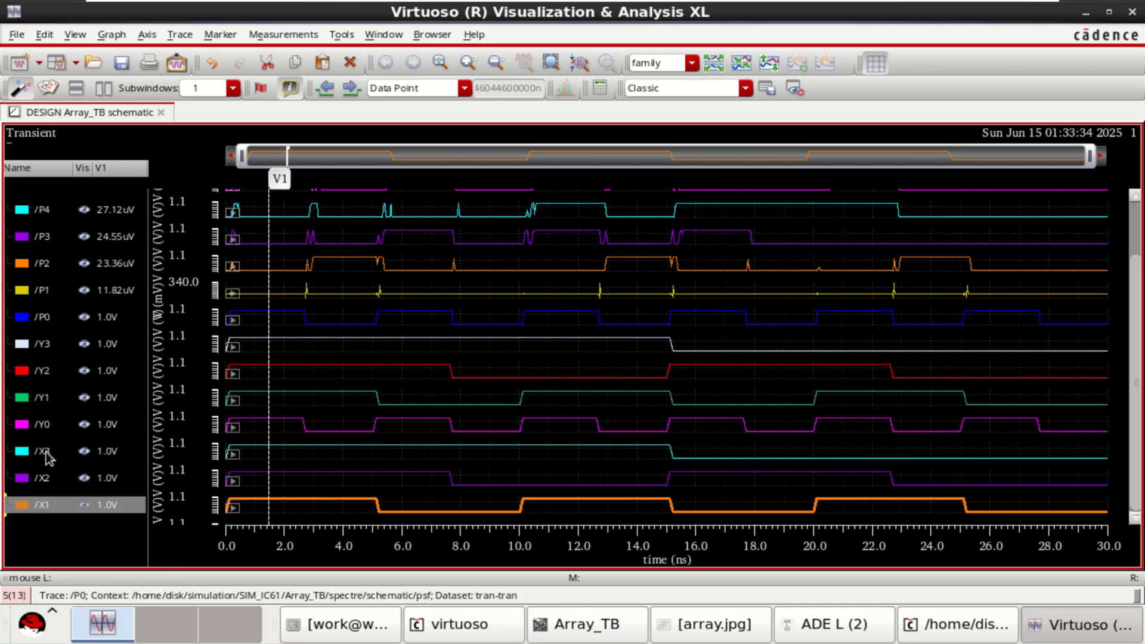
left_click(45, 346, "ctrl")
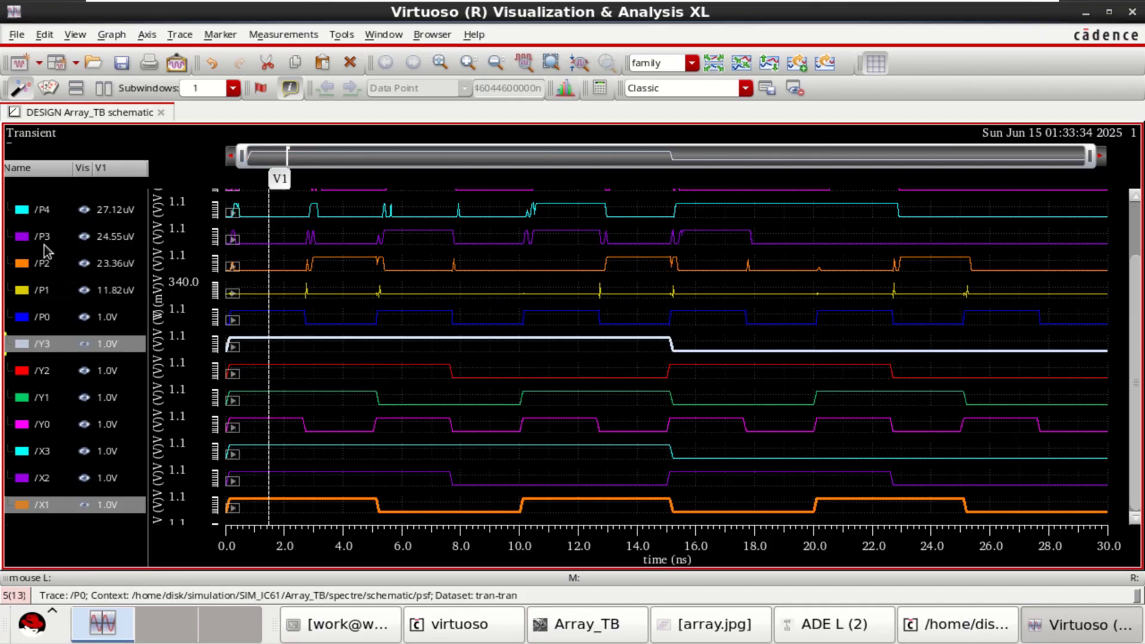
left_click(43, 319)
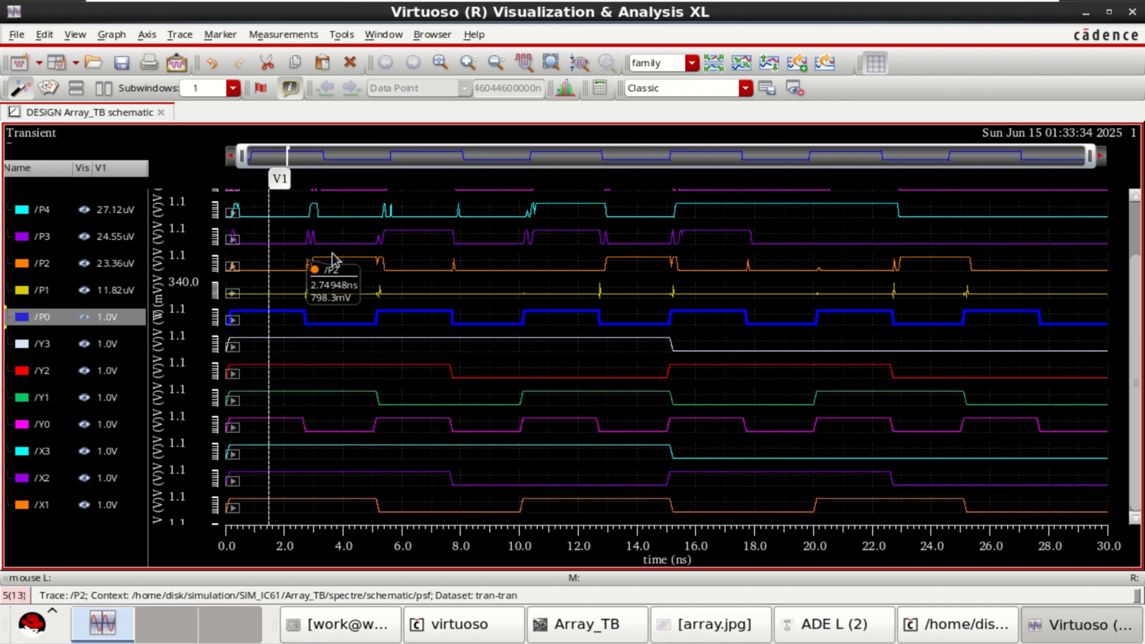
left_click_drag(266, 257, 909, 302)
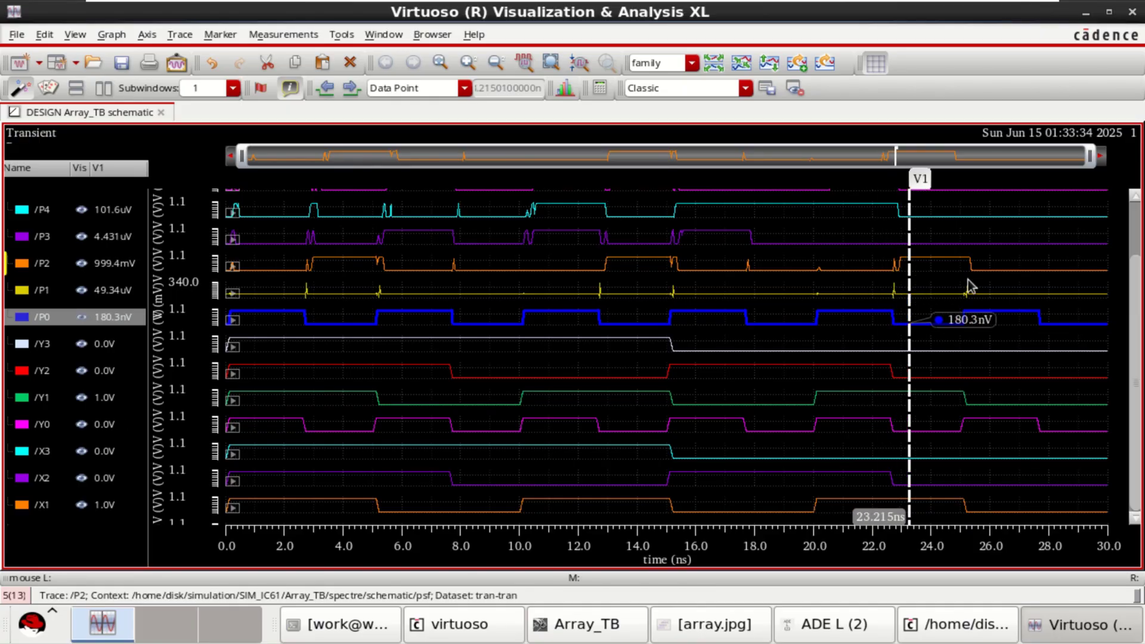
left_click(1086, 14)
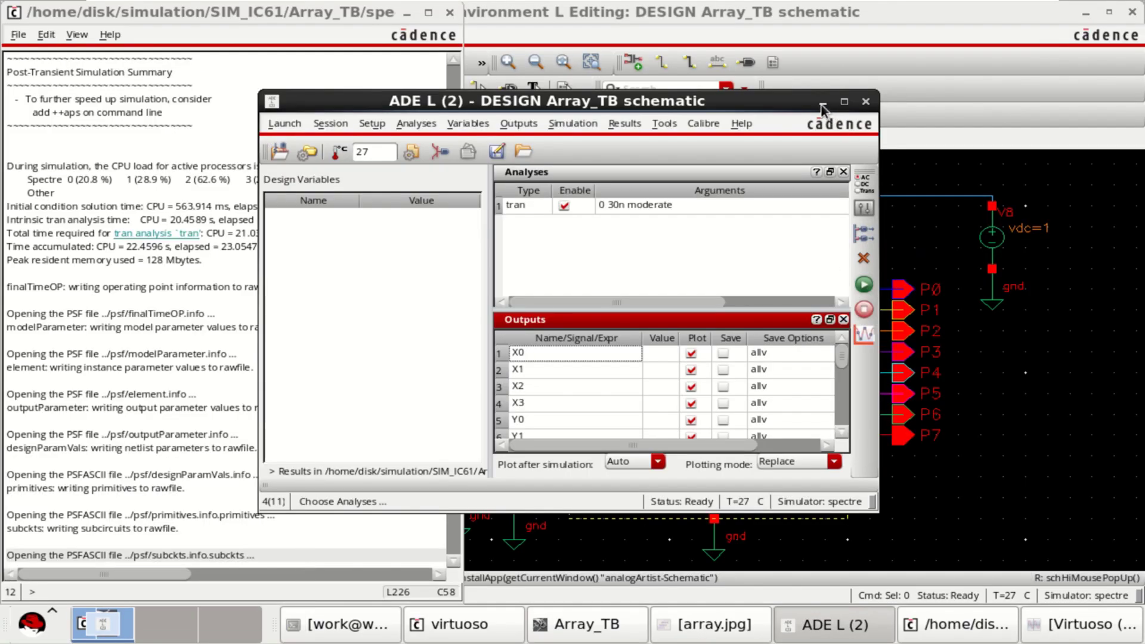